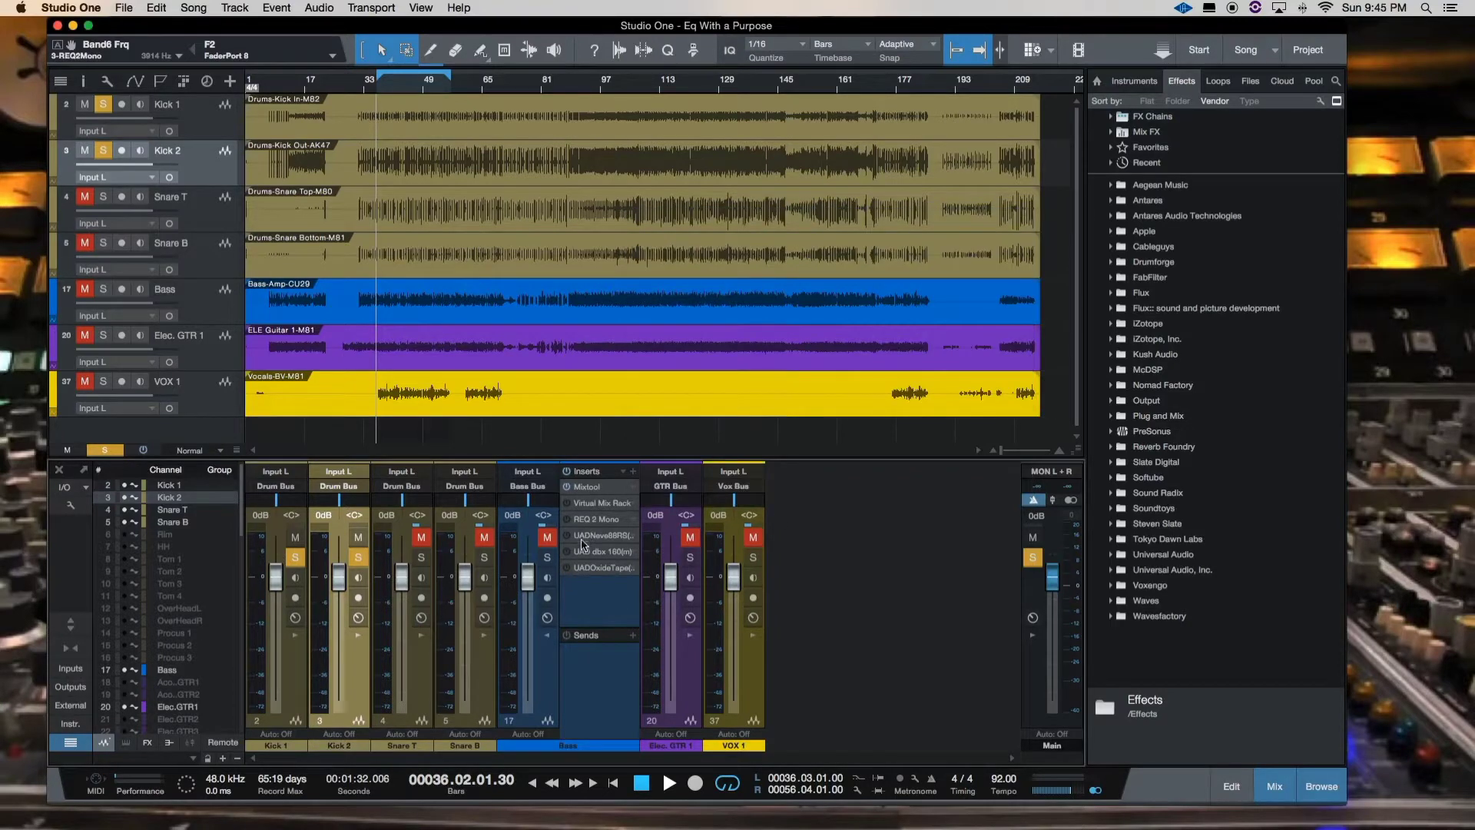
Solo the Bass channel alongside the soloed kick tracks and audition the combined sound in short playbacks.
{"action": "left_click", "coordinate": [547, 559]}
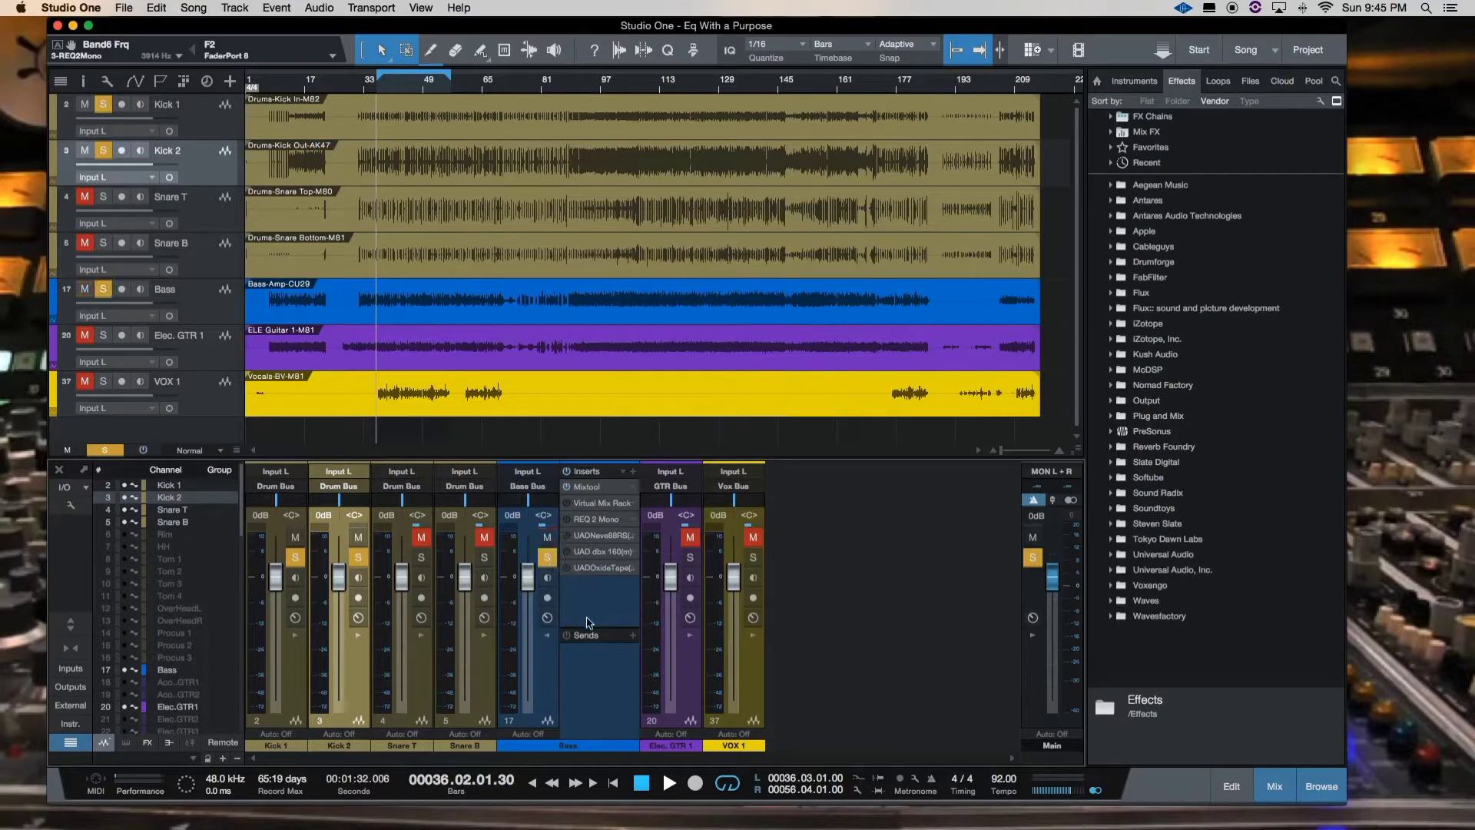
{"action": "left_click", "coordinate": [668, 783]}
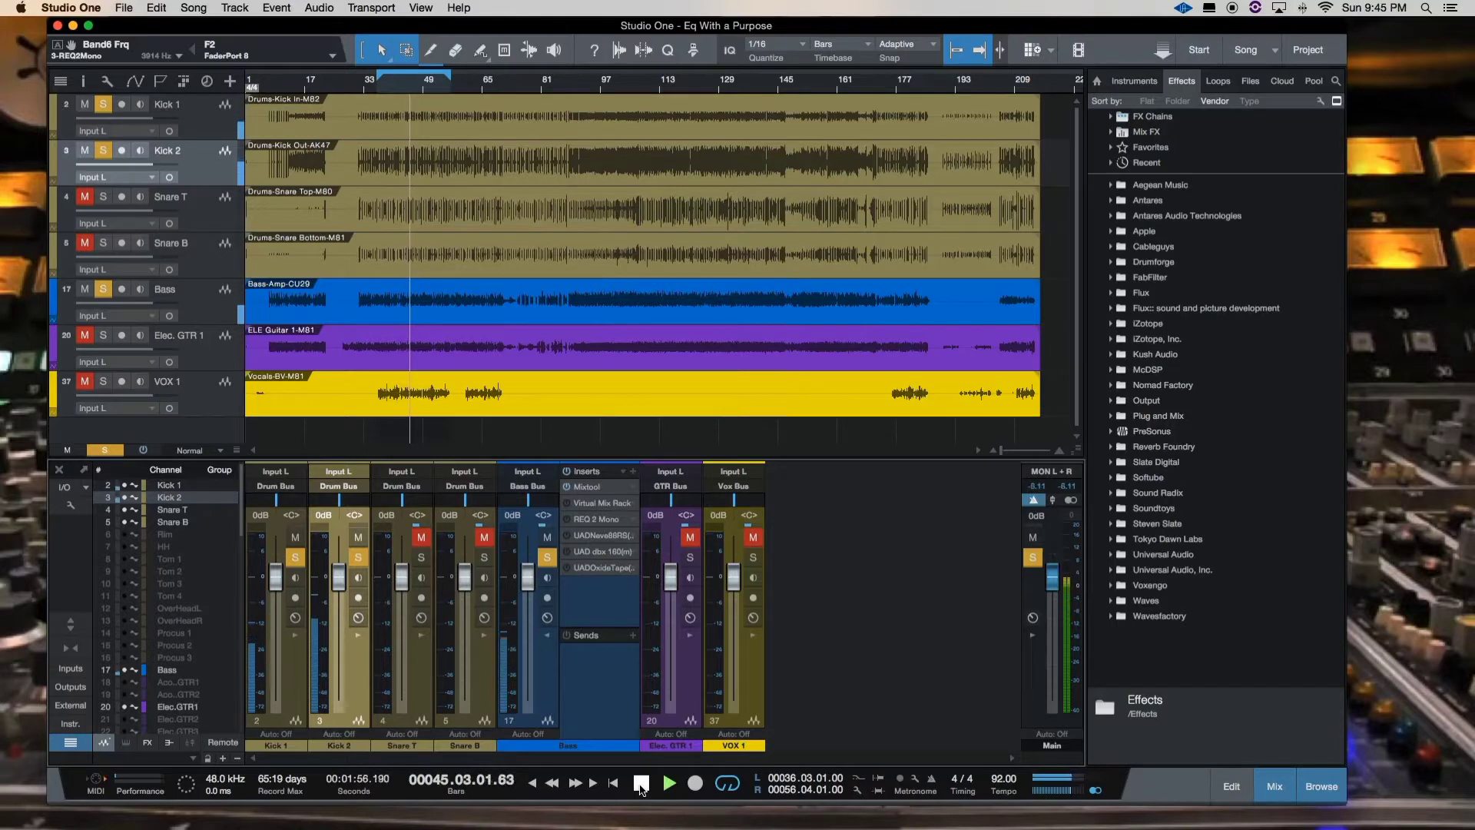
{"action": "left_click", "coordinate": [642, 783]}
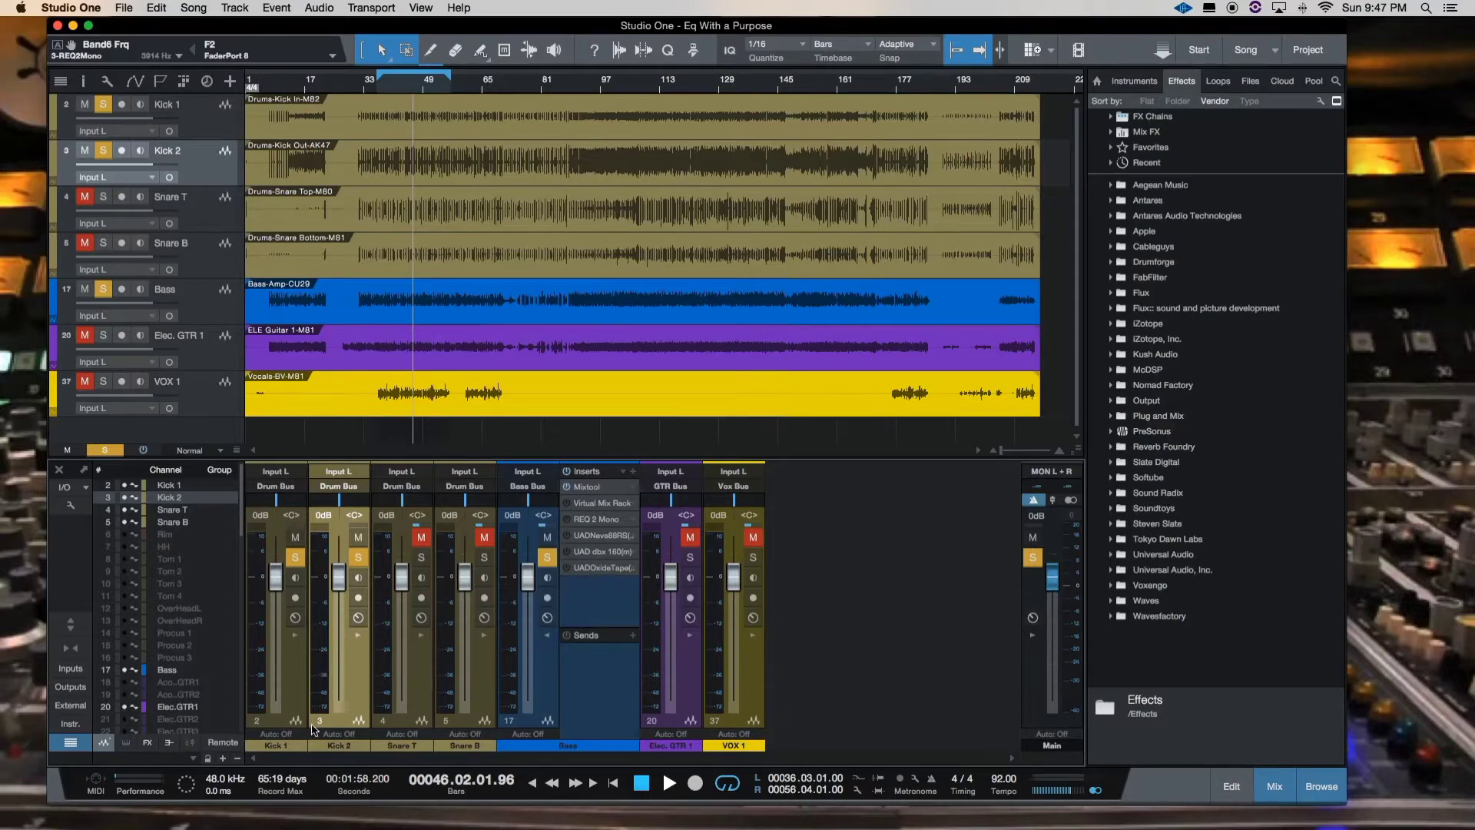
{"action": "left_click", "coordinate": [669, 782]}
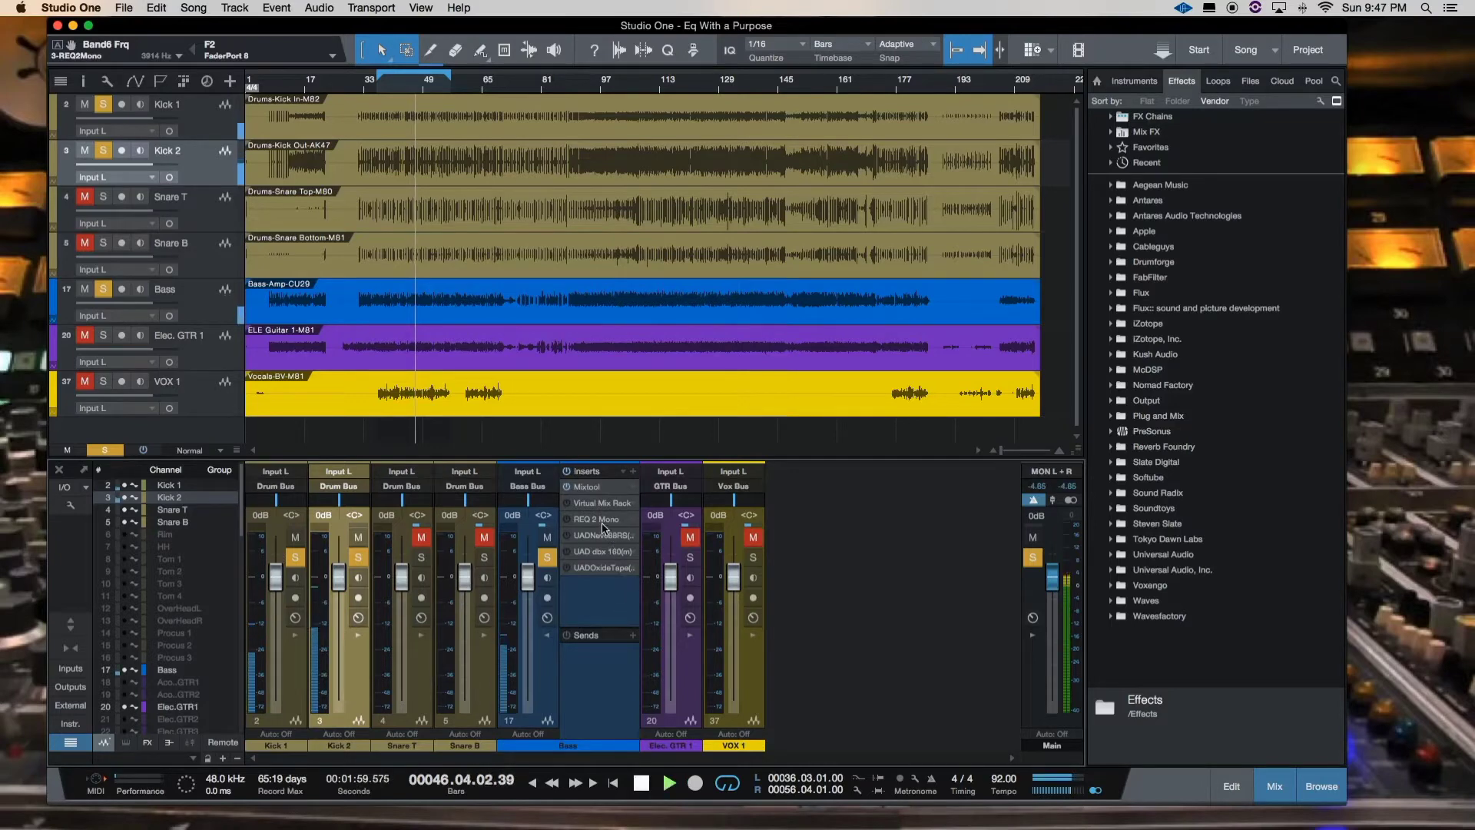
{"action": "left_click", "coordinate": [641, 783]}
Consult the Frequency Chart image in Preview for the instruments' ranges and put it away.
{"action": "mouse_move", "coordinate": [3, 805]}
{"action": "left_click", "coordinate": [38, 771]}
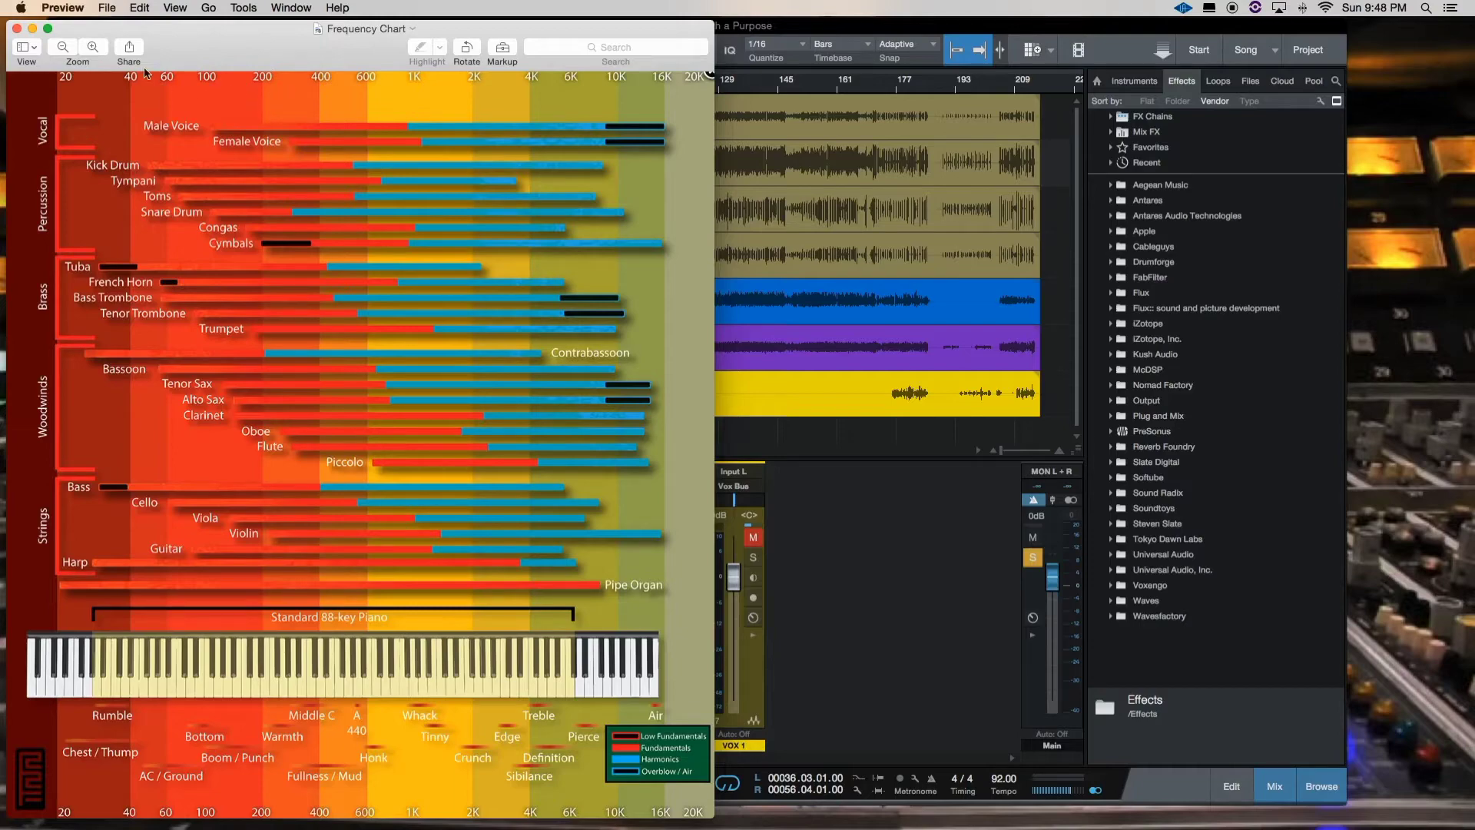
{"action": "left_click", "coordinate": [32, 29]}
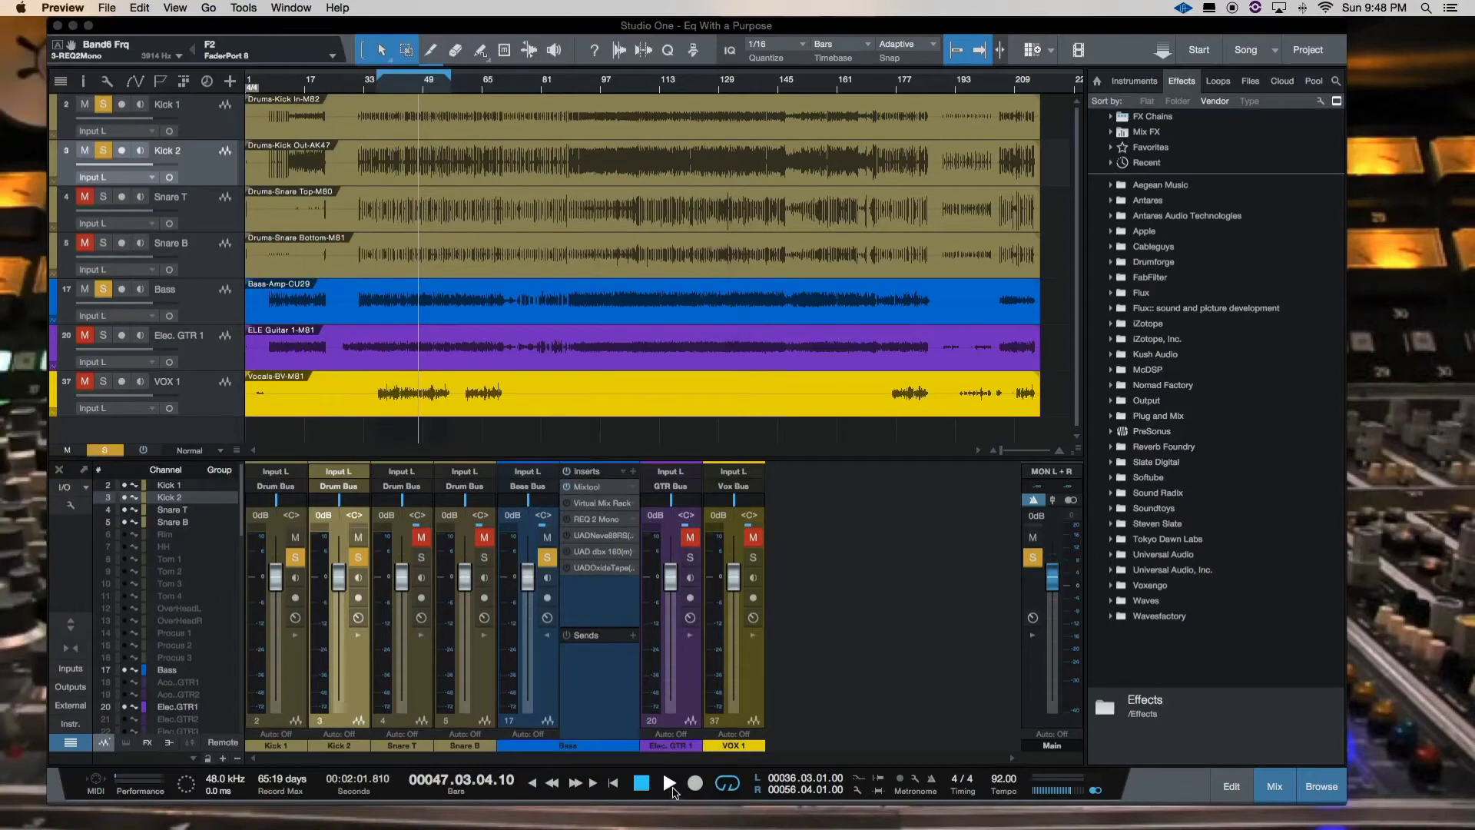
During playback, enable and open the Bass channel's REQ 2 Mono and raise its band 1 low-cut frequency to 110 Hz.
{"action": "left_click", "coordinate": [670, 785]}
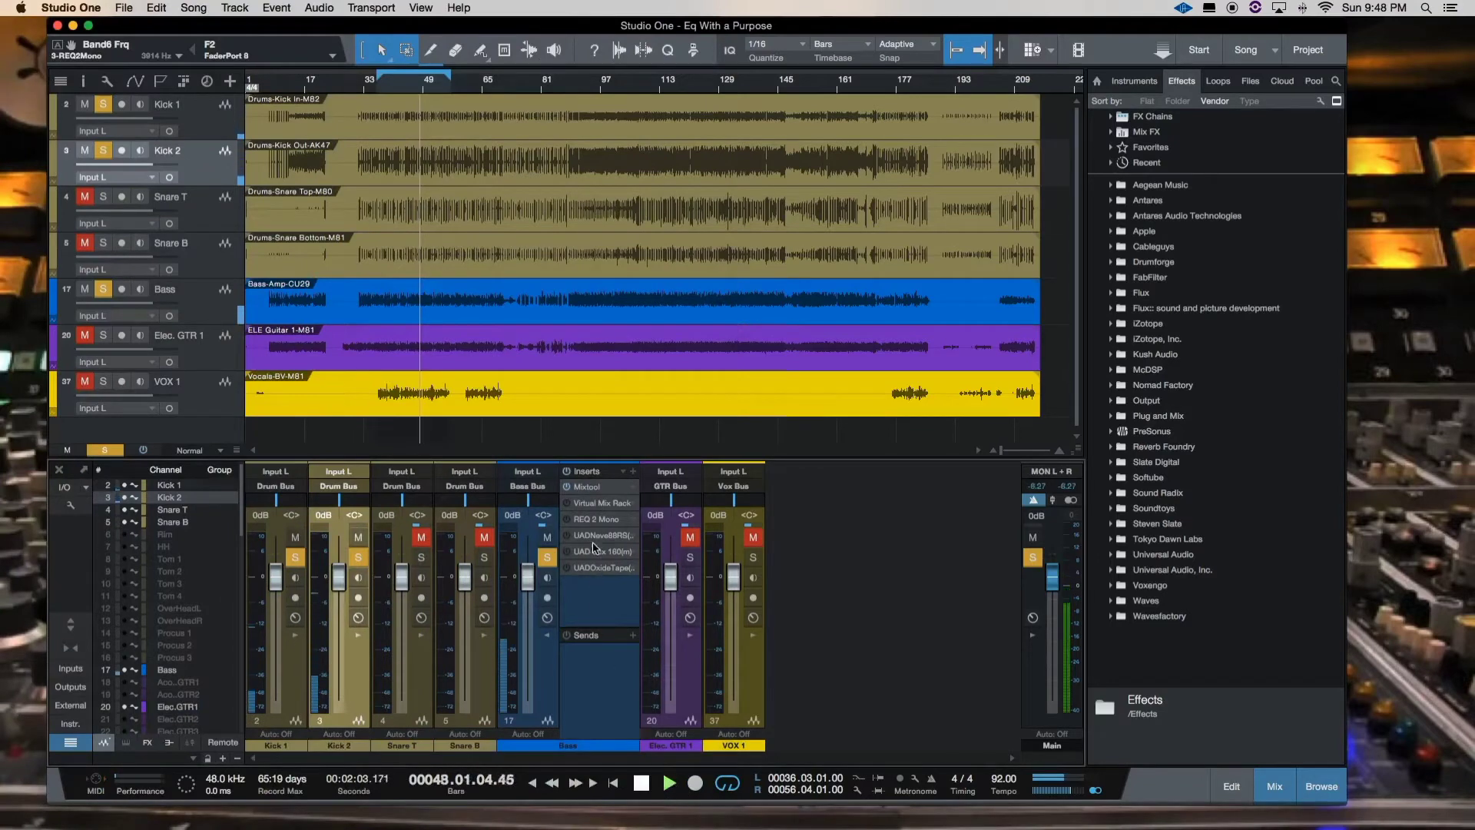
{"action": "left_click", "coordinate": [568, 519]}
{"action": "double_click", "coordinate": [587, 518]}
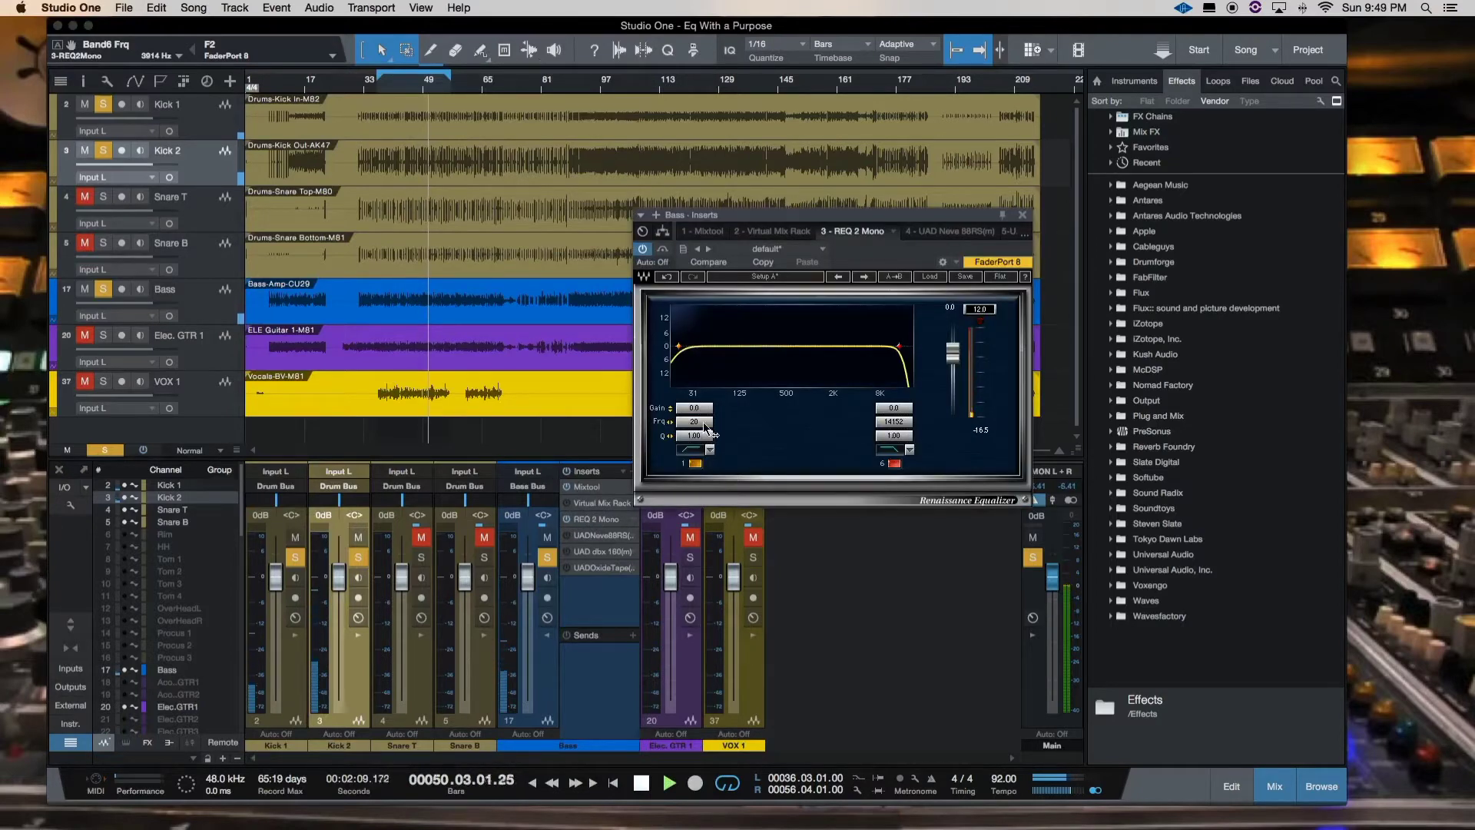
{"action": "scroll", "coordinate": [706, 428], "scroll_direction": "up", "scroll_amount": 5}
{"action": "scroll", "coordinate": [705, 428], "scroll_direction": "up", "scroll_amount": 5}
{"action": "scroll", "coordinate": [705, 428], "scroll_direction": "up", "scroll_amount": 4}
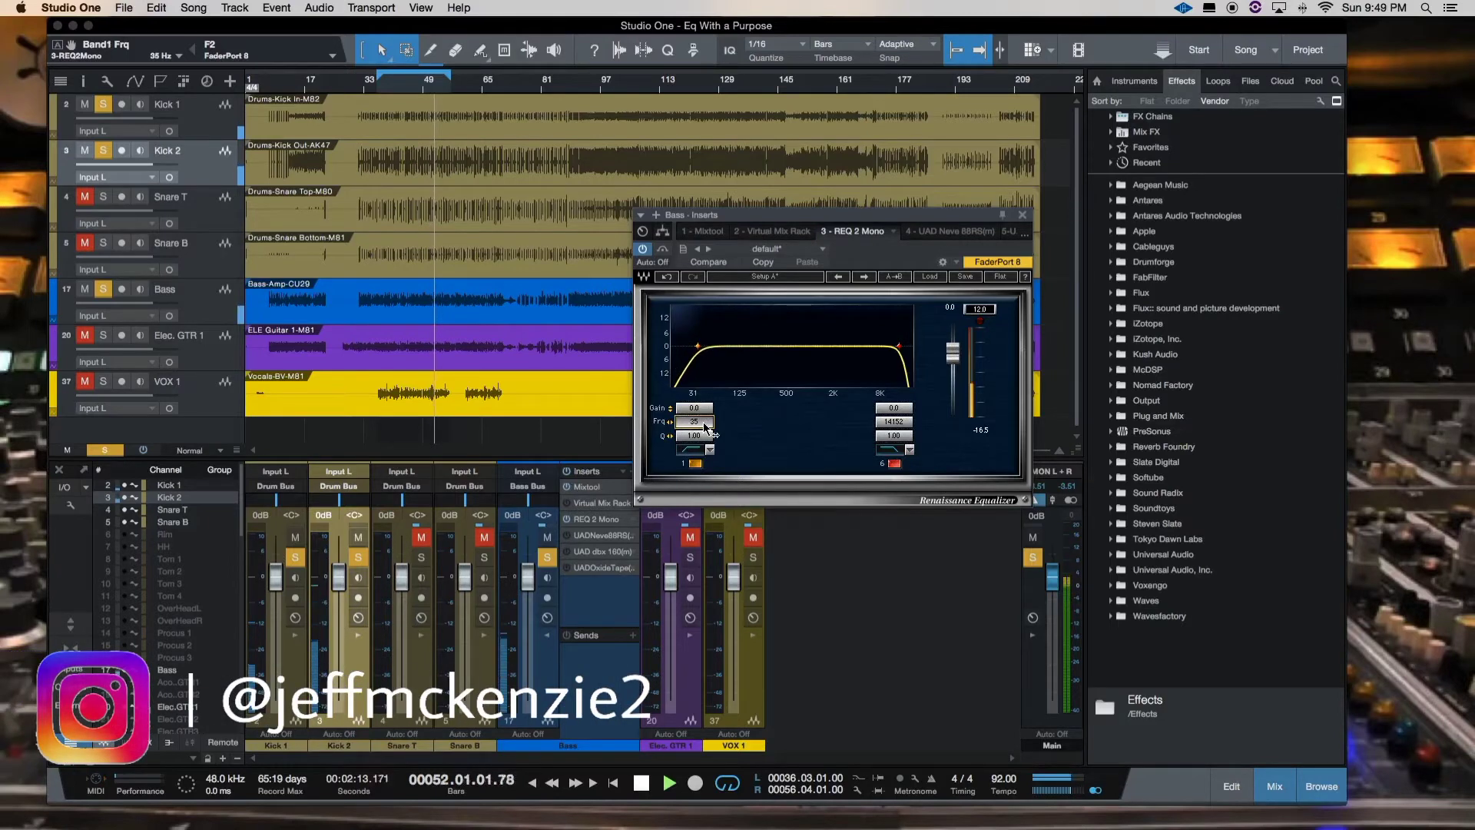
{"action": "scroll", "coordinate": [706, 428], "scroll_direction": "up", "scroll_amount": 15}
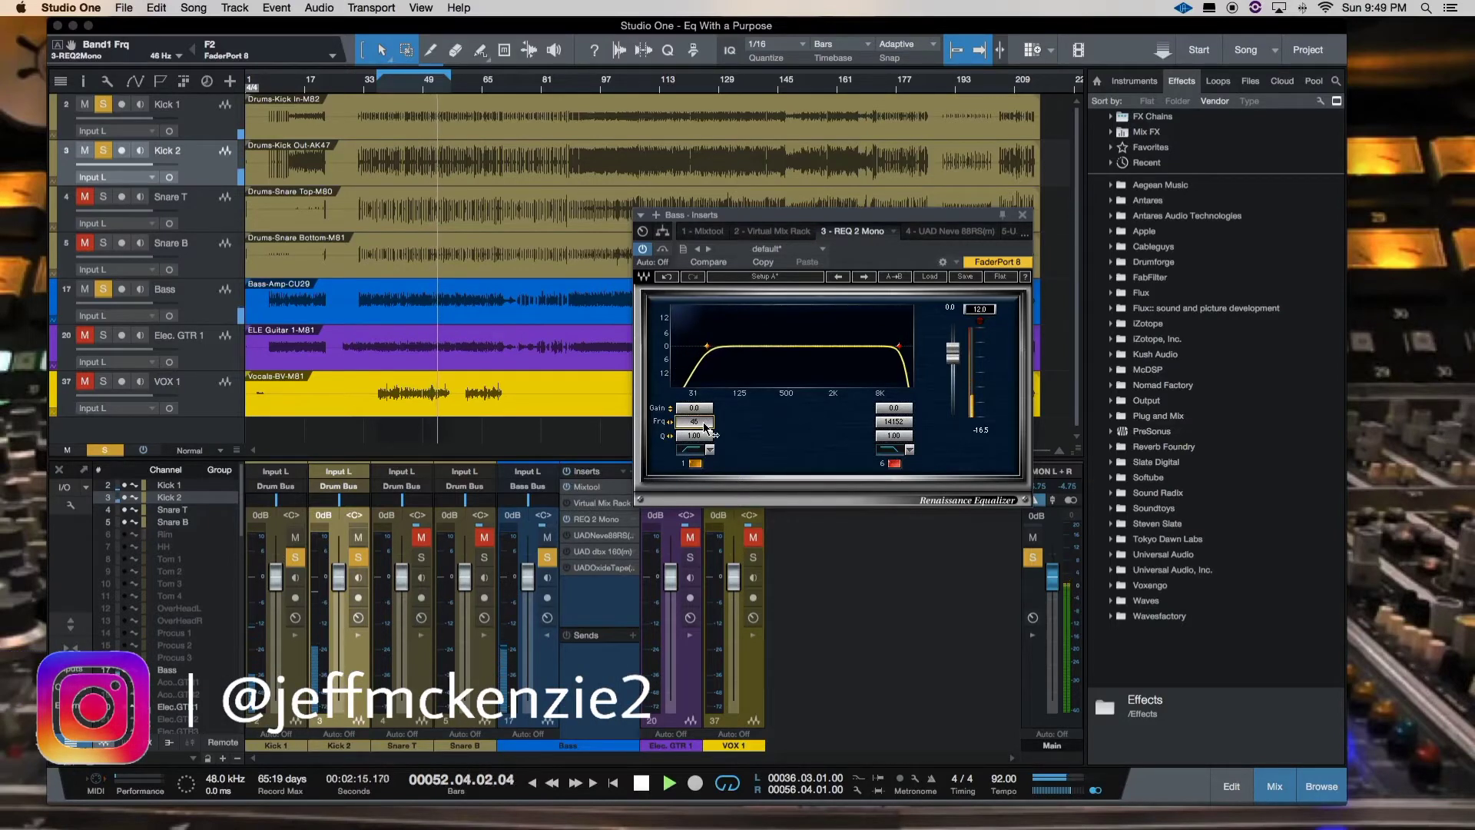
{"action": "scroll", "coordinate": [706, 428], "scroll_direction": "up", "scroll_amount": 20}
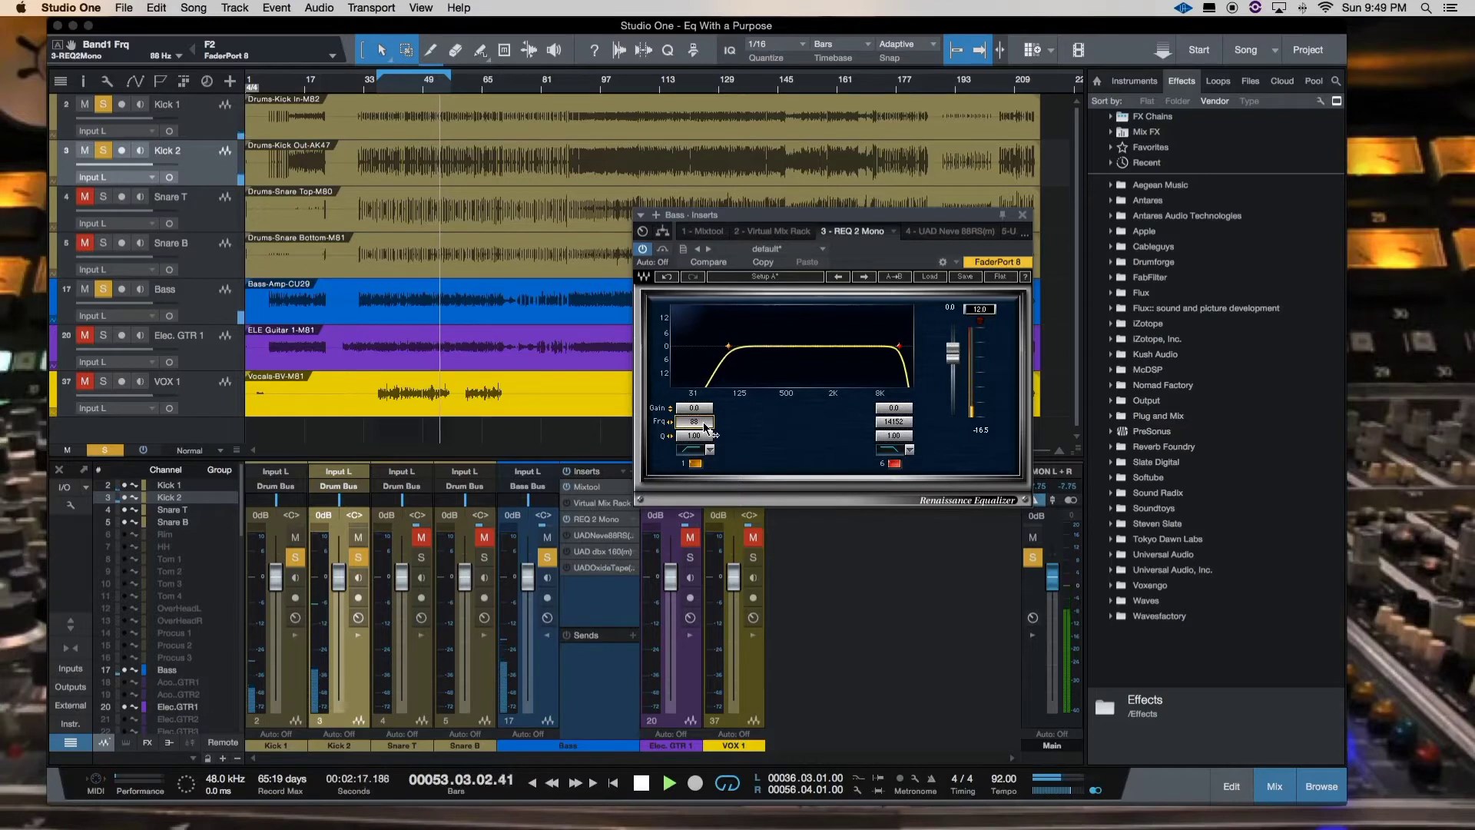
{"action": "scroll", "coordinate": [705, 428], "scroll_direction": "down", "scroll_amount": 2}
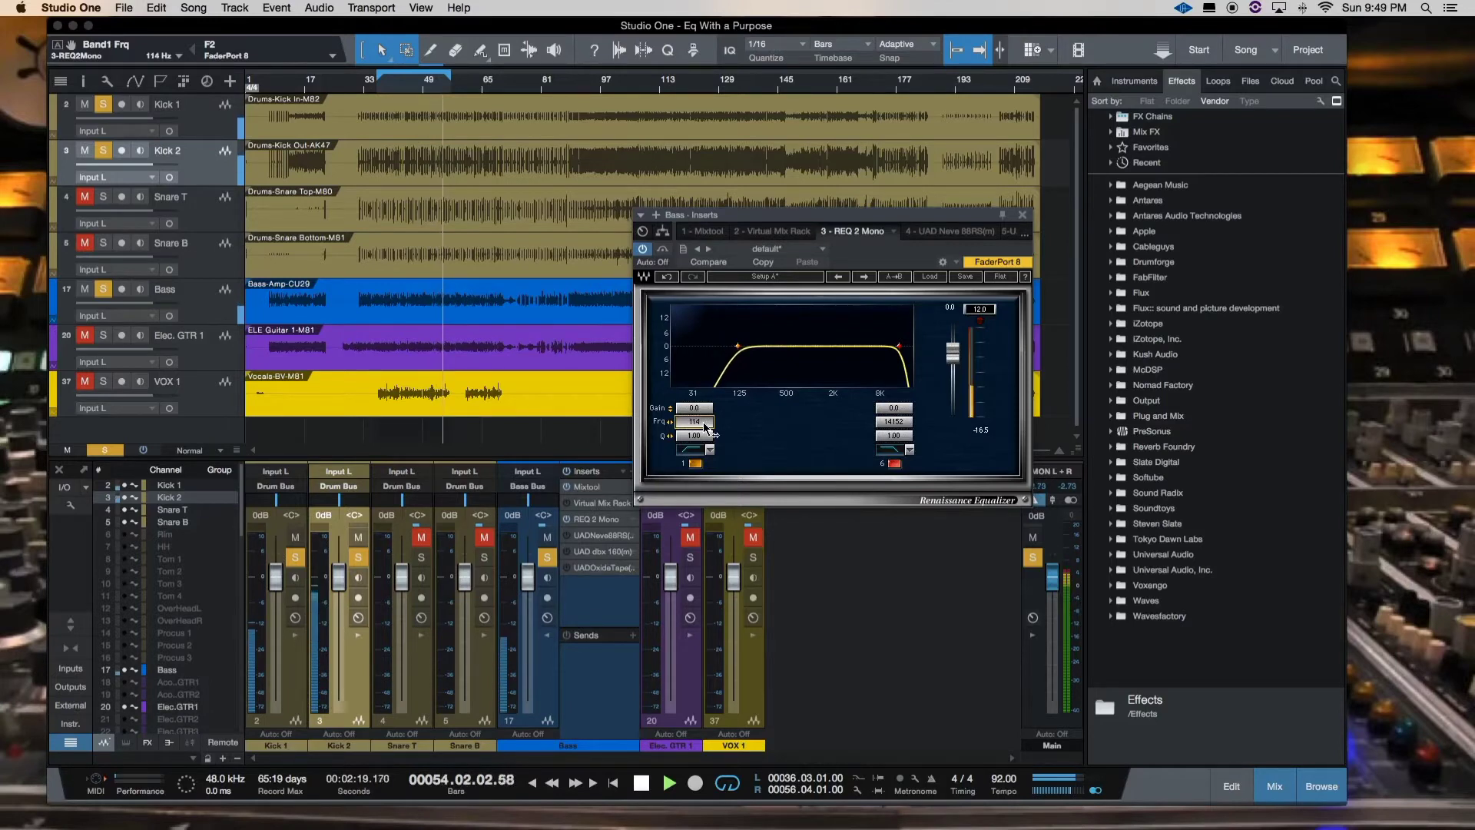
{"action": "scroll", "coordinate": [706, 428], "scroll_direction": "down", "scroll_amount": 2}
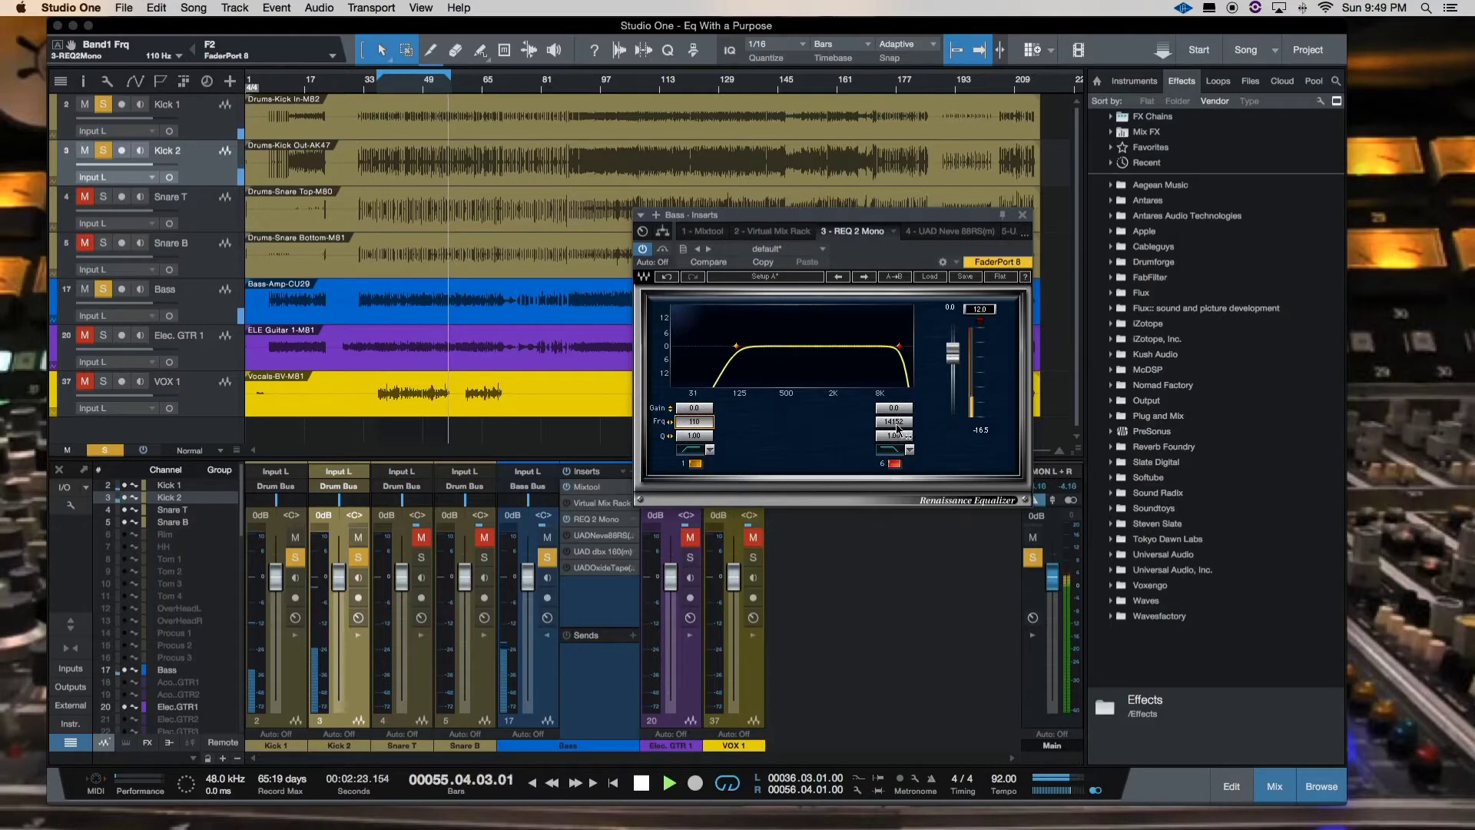
Lower the band 6 high-cut frequency of the Bass REQ 2 Mono to 4300 Hz.
{"action": "scroll", "coordinate": [897, 428], "scroll_direction": "down", "scroll_amount": 10}
{"action": "scroll", "coordinate": [897, 428], "scroll_direction": "down", "scroll_amount": 2}
{"action": "scroll", "coordinate": [896, 428], "scroll_direction": "down", "scroll_amount": 4}
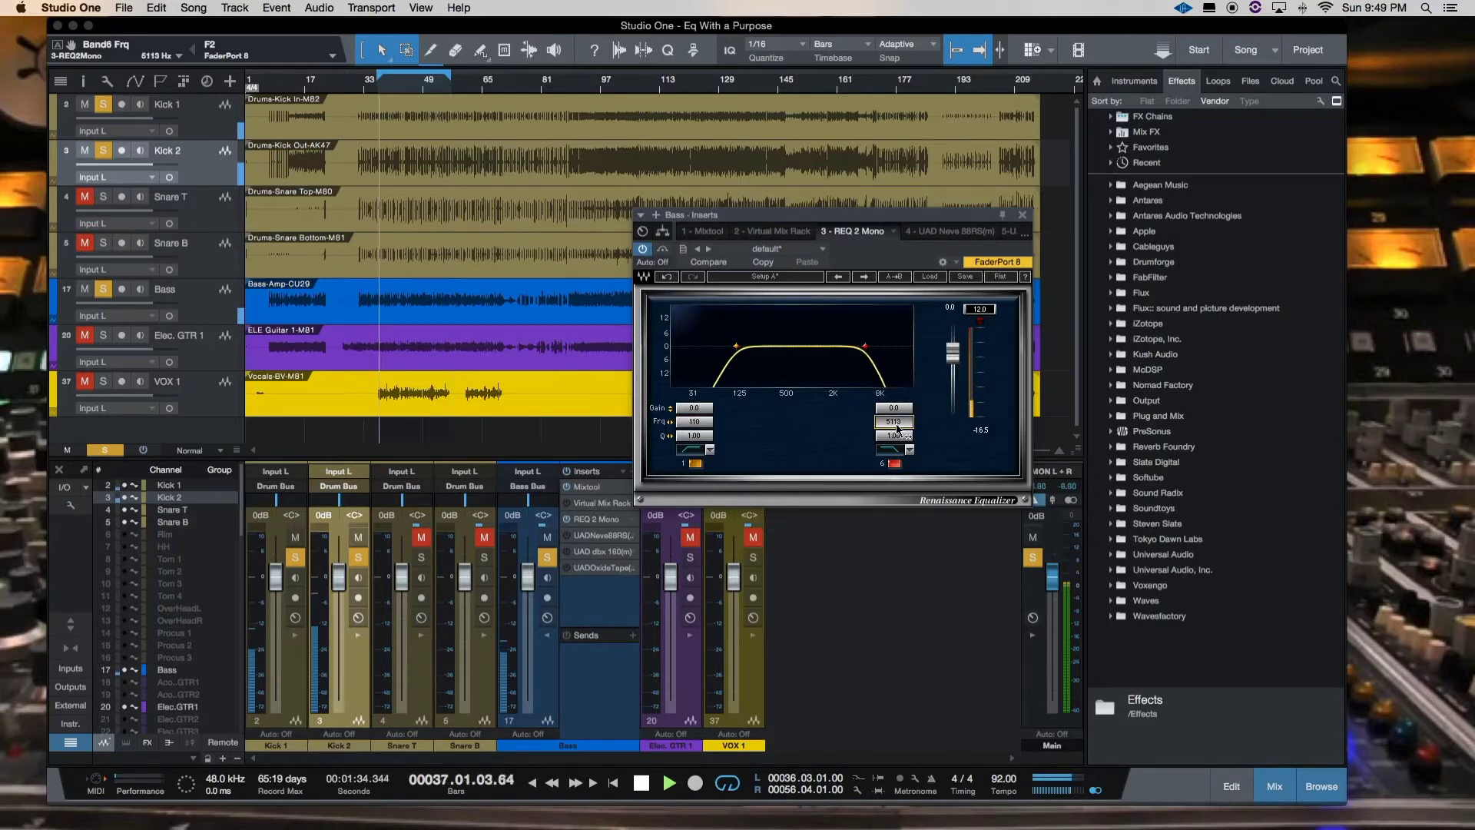
{"action": "scroll", "coordinate": [896, 428], "scroll_direction": "down", "scroll_amount": 2}
{"action": "scroll", "coordinate": [896, 428], "scroll_direction": "down", "scroll_amount": 3}
{"action": "scroll", "coordinate": [897, 428], "scroll_direction": "down", "scroll_amount": 2}
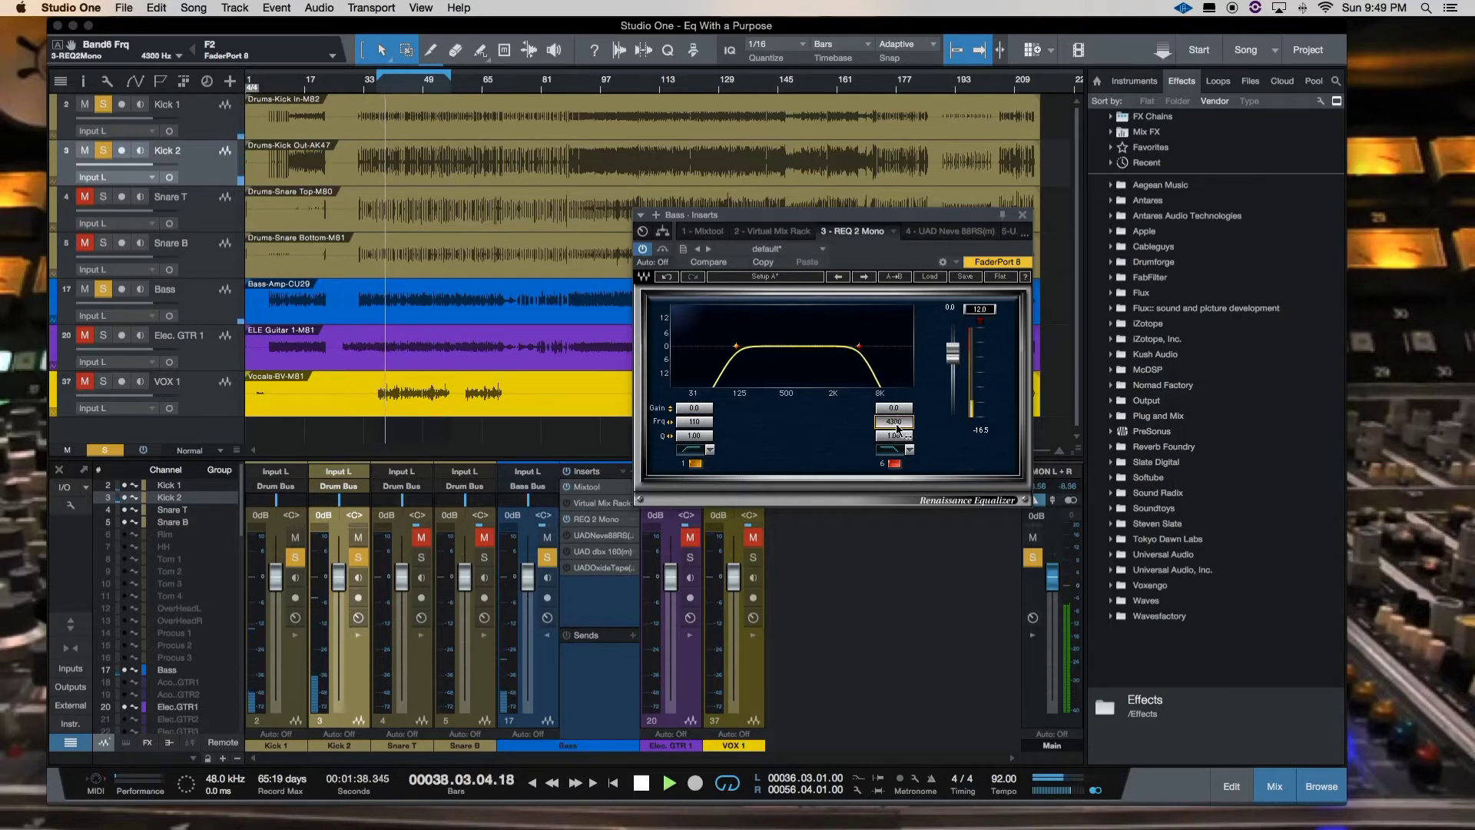
Enable and open the Bass channel's UAD Neve 88RS and reduce its output to about -6.8 dB.
{"action": "left_click", "coordinate": [570, 538]}
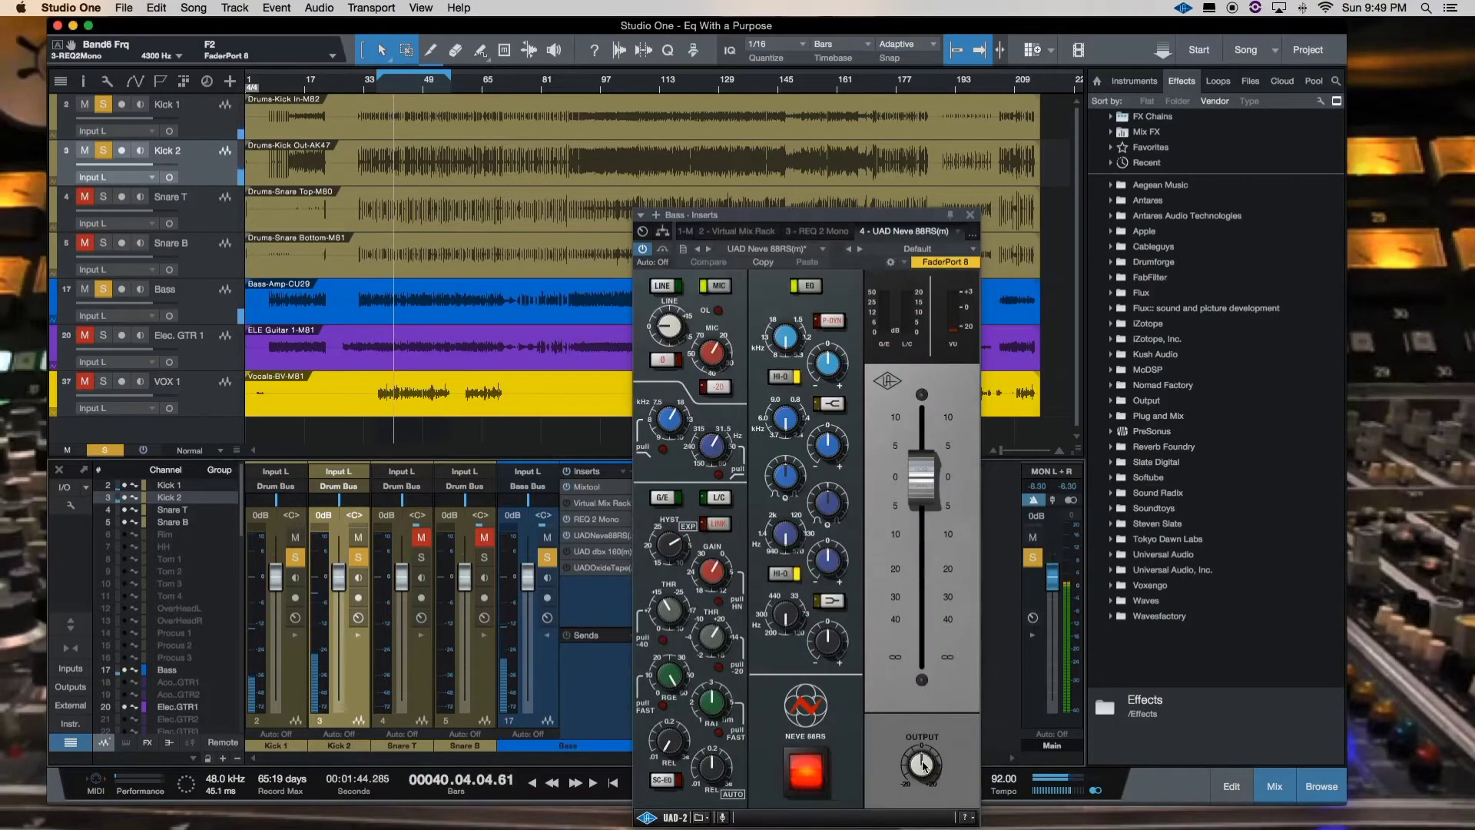
{"action": "left_click_drag", "start_coordinate": [924, 766], "coordinate": [918, 791]}
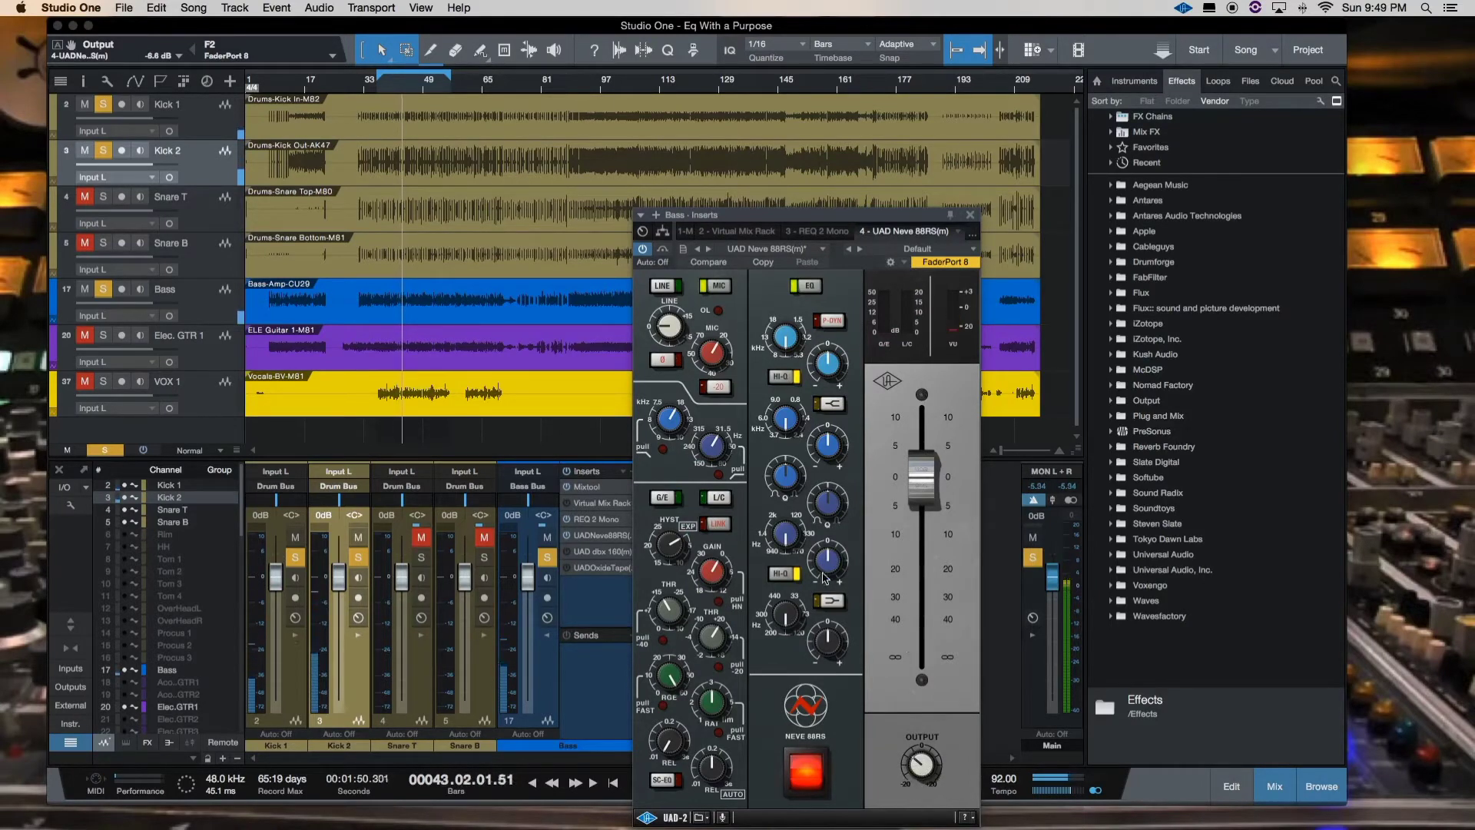
{"action": "left_click_drag", "start_coordinate": [827, 635], "coordinate": [827, 648]}
Boost the Neve 88RS low-mid band by 7.4 dB and sweep its frequency to about 1.41 kHz.
{"action": "left_click_drag", "start_coordinate": [828, 575], "coordinate": [829, 519]}
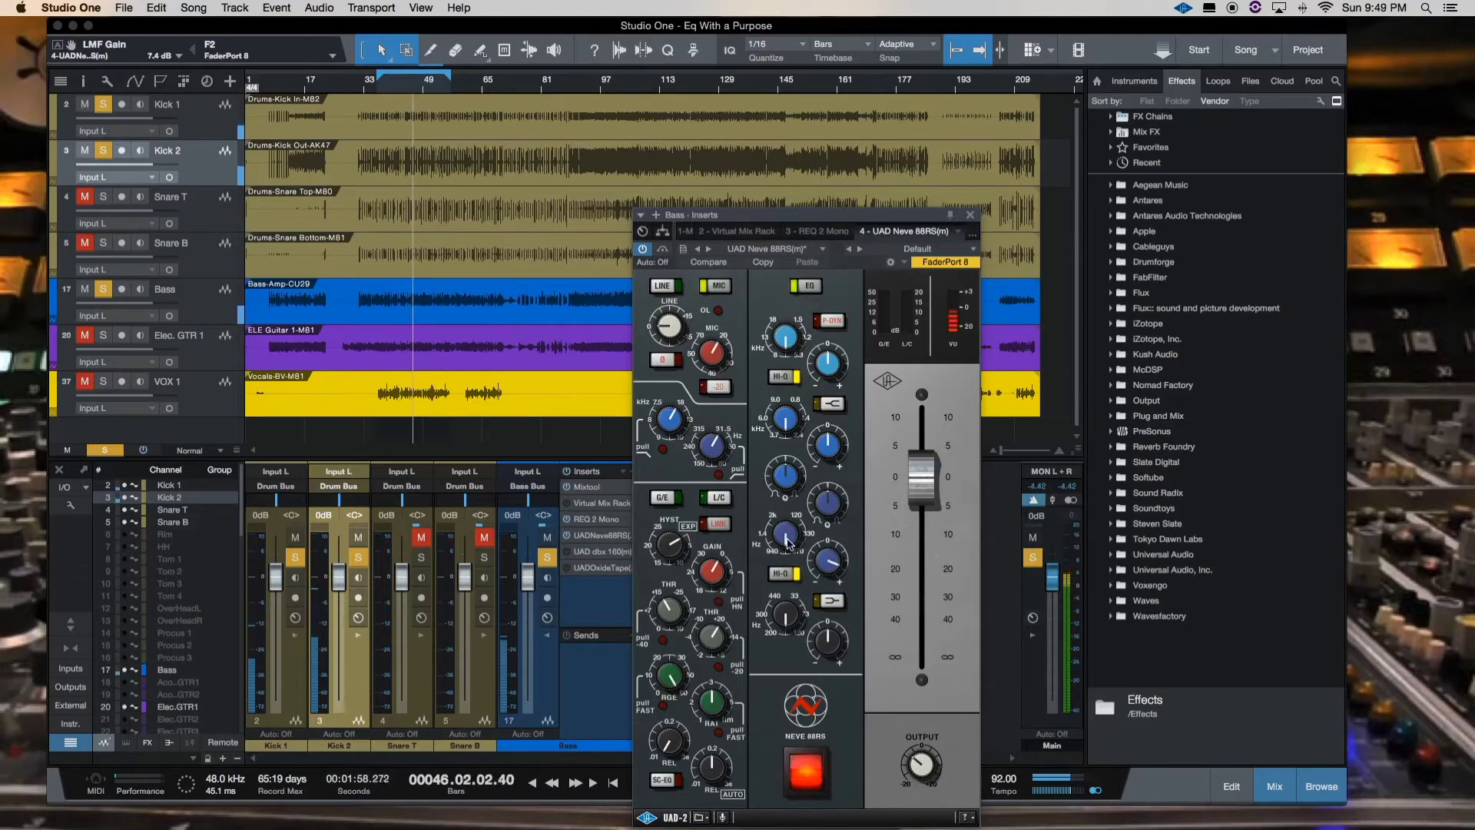
{"action": "left_click_drag", "start_coordinate": [786, 540], "coordinate": [786, 588]}
{"action": "left_click", "coordinate": [784, 575]}
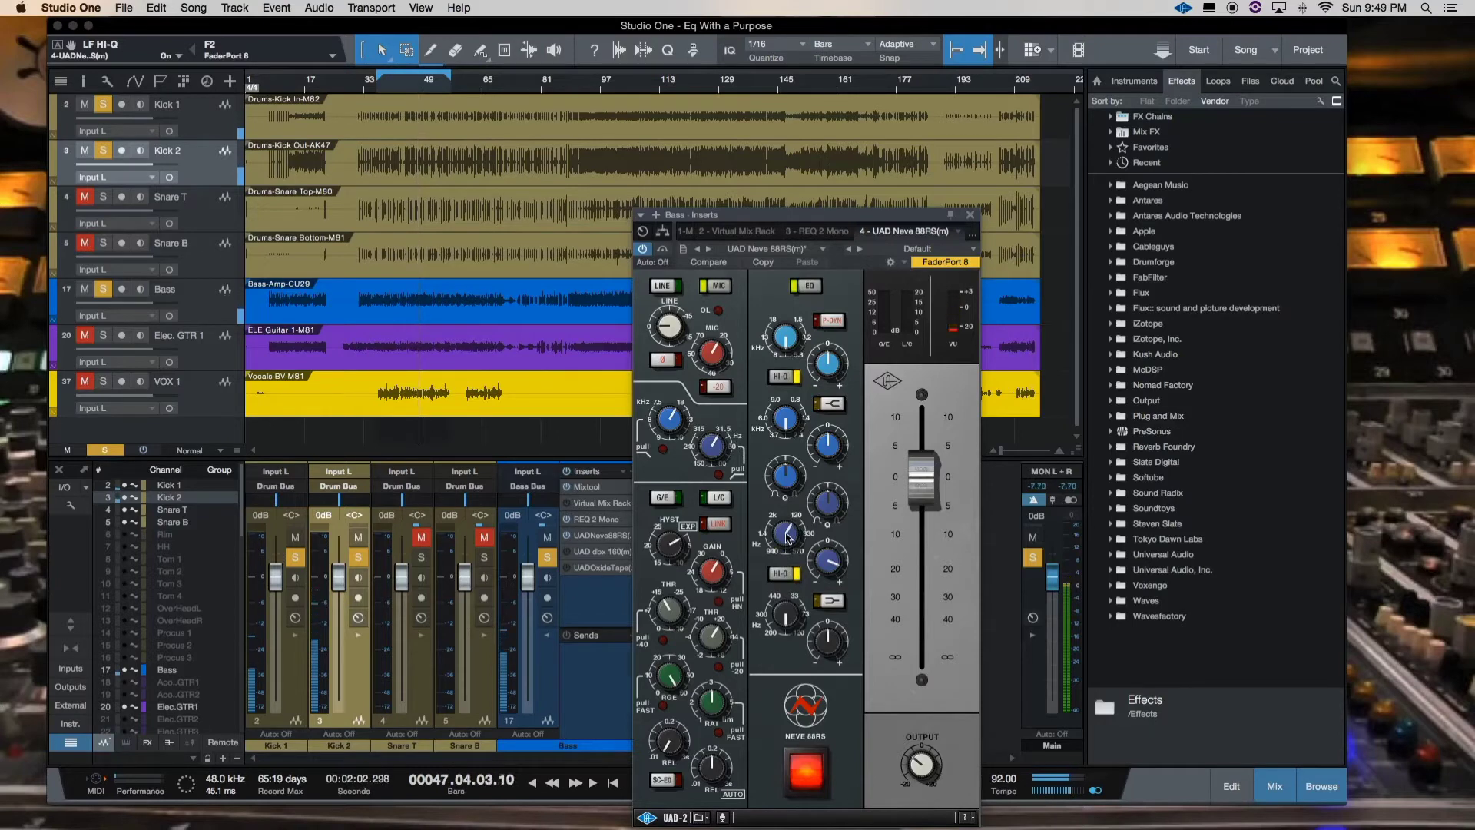
{"action": "left_click_drag", "start_coordinate": [787, 538], "coordinate": [782, 399]}
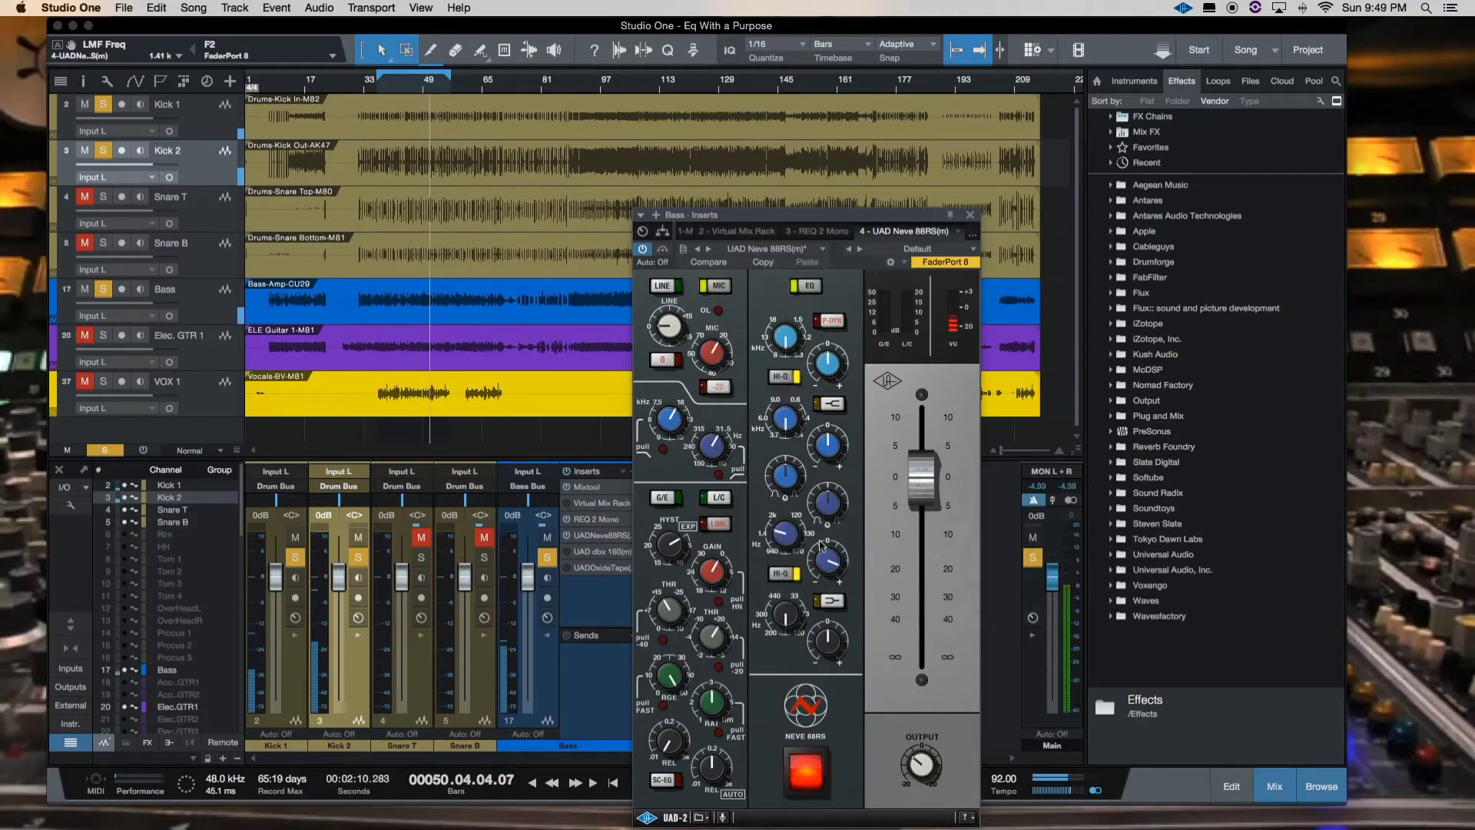
Set the Neve 88RS low band frequency to about 193 Hz and cut its gain to about -3.8 dB.
{"action": "left_click_drag", "start_coordinate": [785, 618], "coordinate": [828, 572]}
{"action": "left_click_drag", "start_coordinate": [781, 614], "coordinate": [782, 519]}
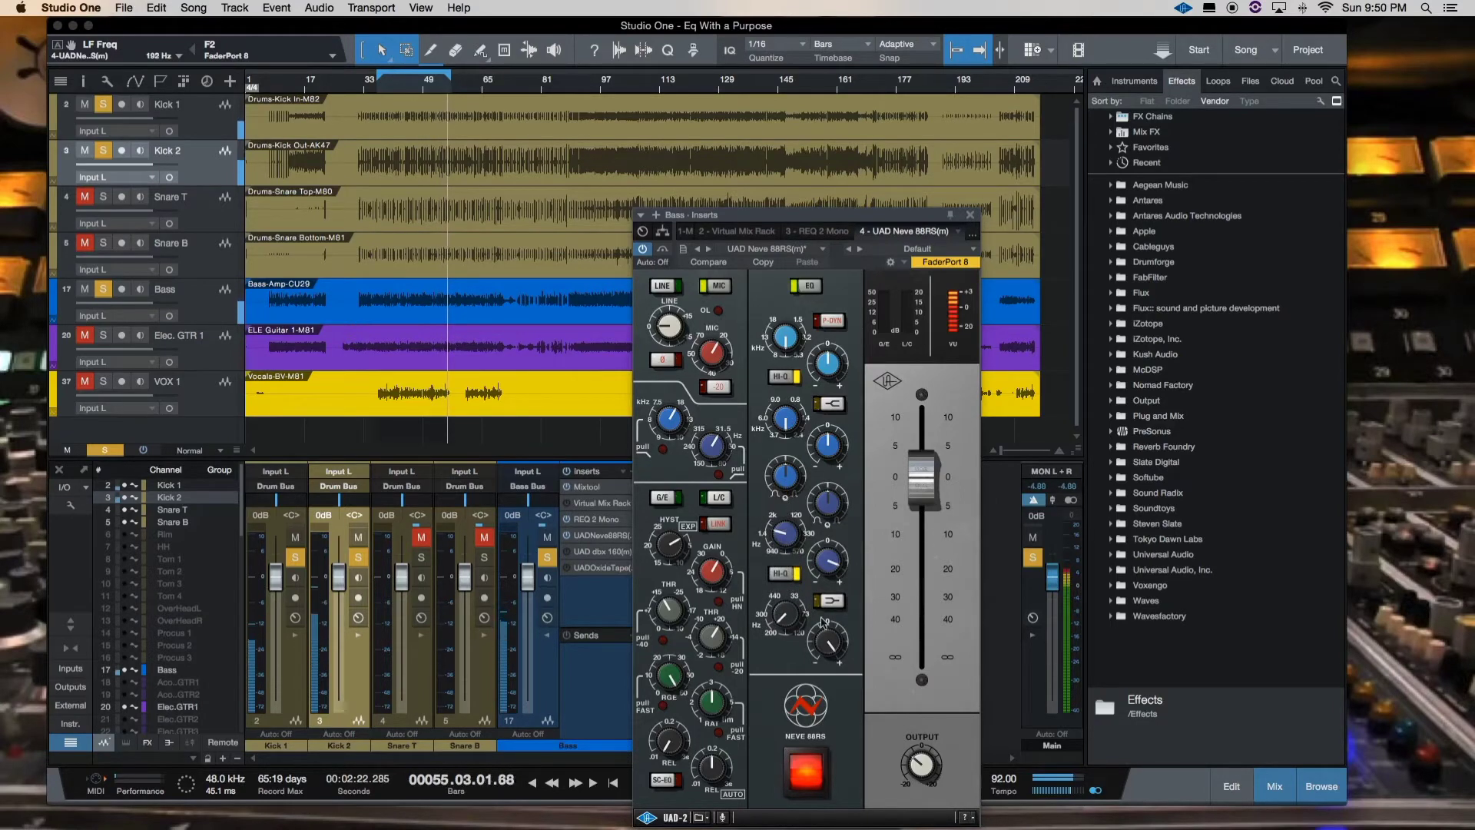
{"action": "left_click_drag", "start_coordinate": [829, 655], "coordinate": [834, 768]}
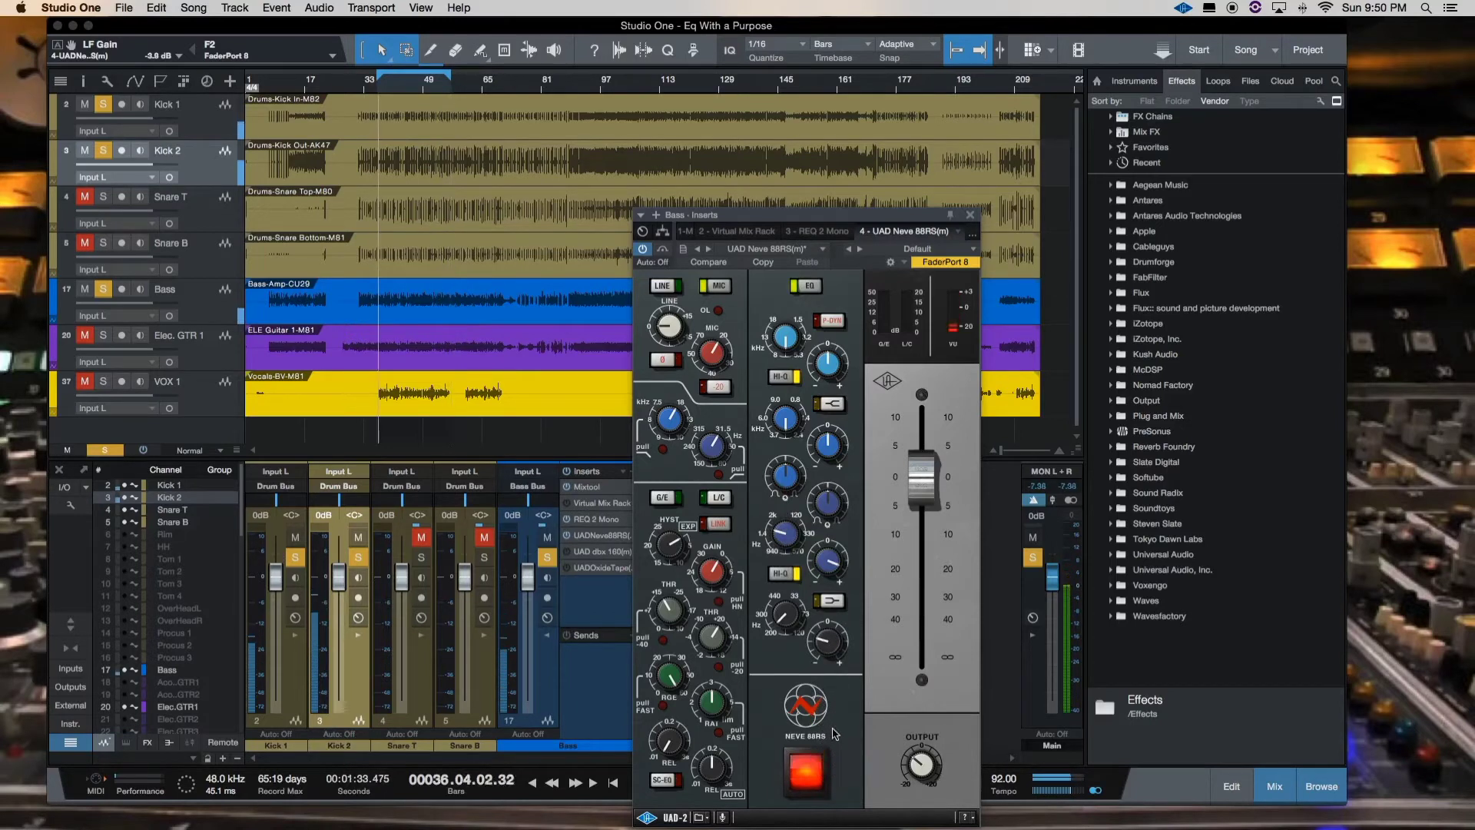
{"action": "left_click_drag", "start_coordinate": [824, 653], "coordinate": [824, 647]}
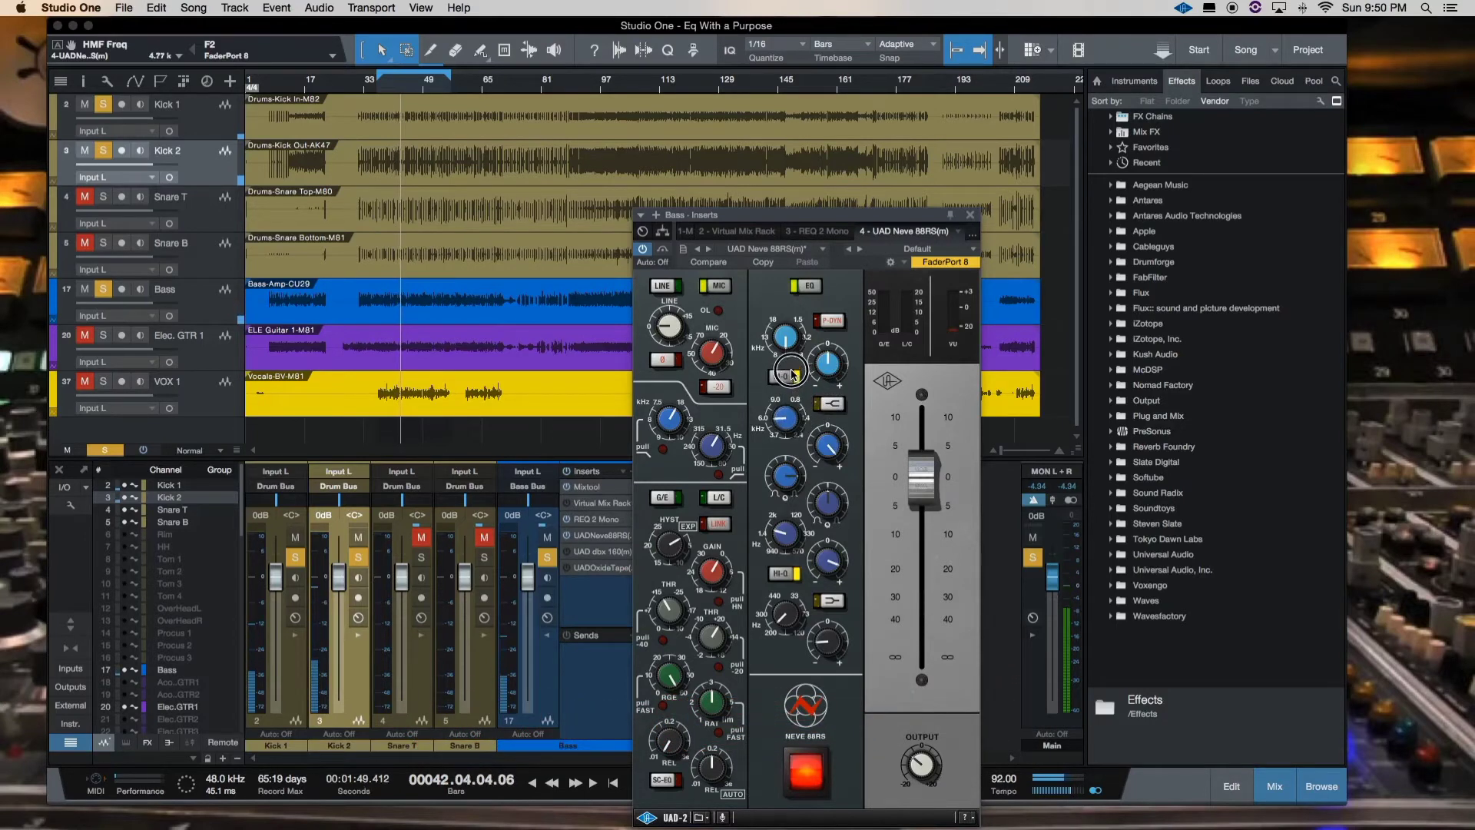
Sweep the Neve 88RS high-mid frequency to about 5.88 kHz and adjust the low-mid frequency to about 1.47 kHz.
{"action": "scroll", "coordinate": [794, 363], "scroll_direction": "up", "scroll_amount": 4}
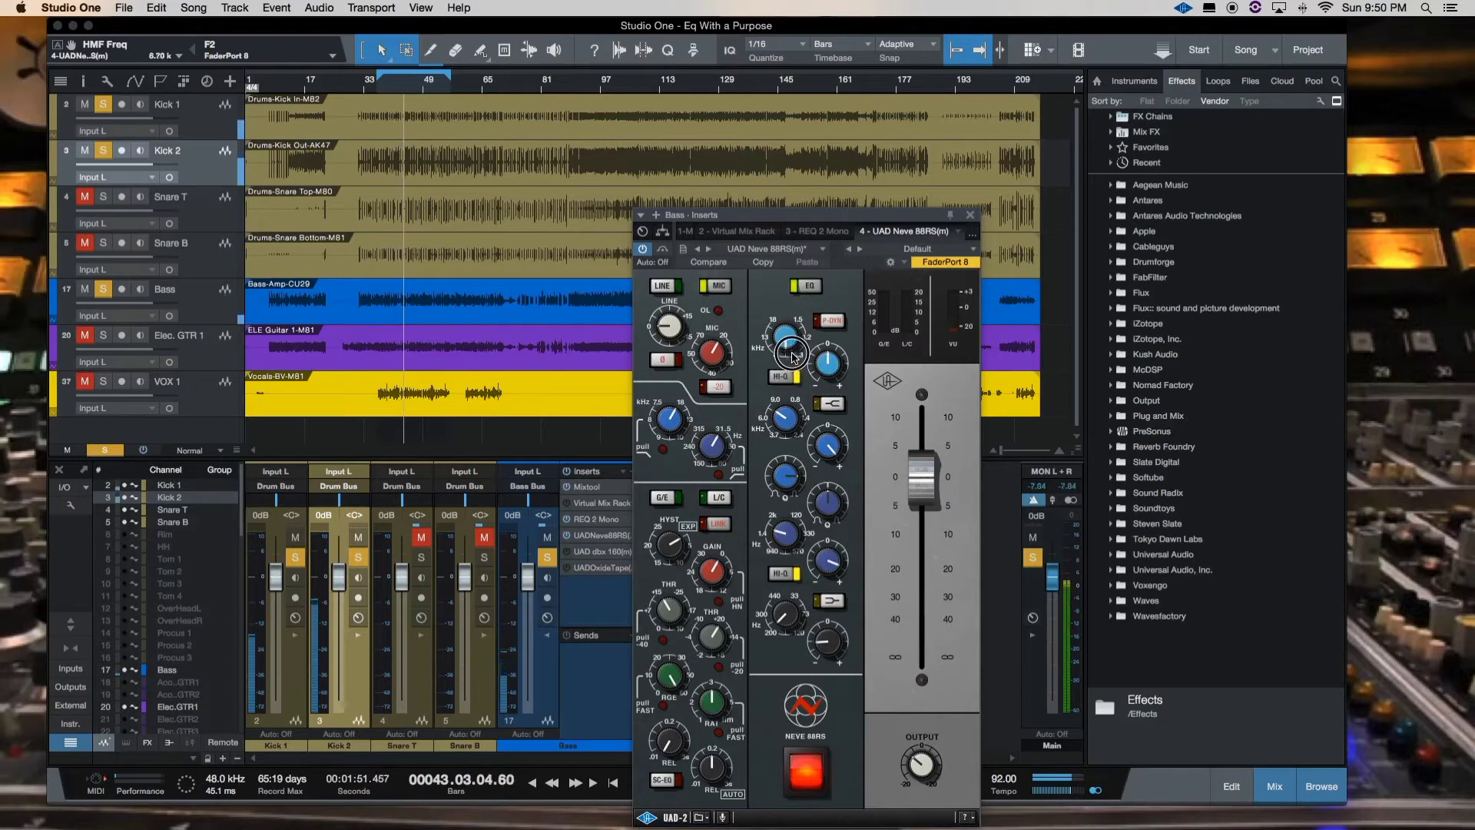
{"action": "scroll", "coordinate": [794, 364], "scroll_direction": "down", "scroll_amount": 4}
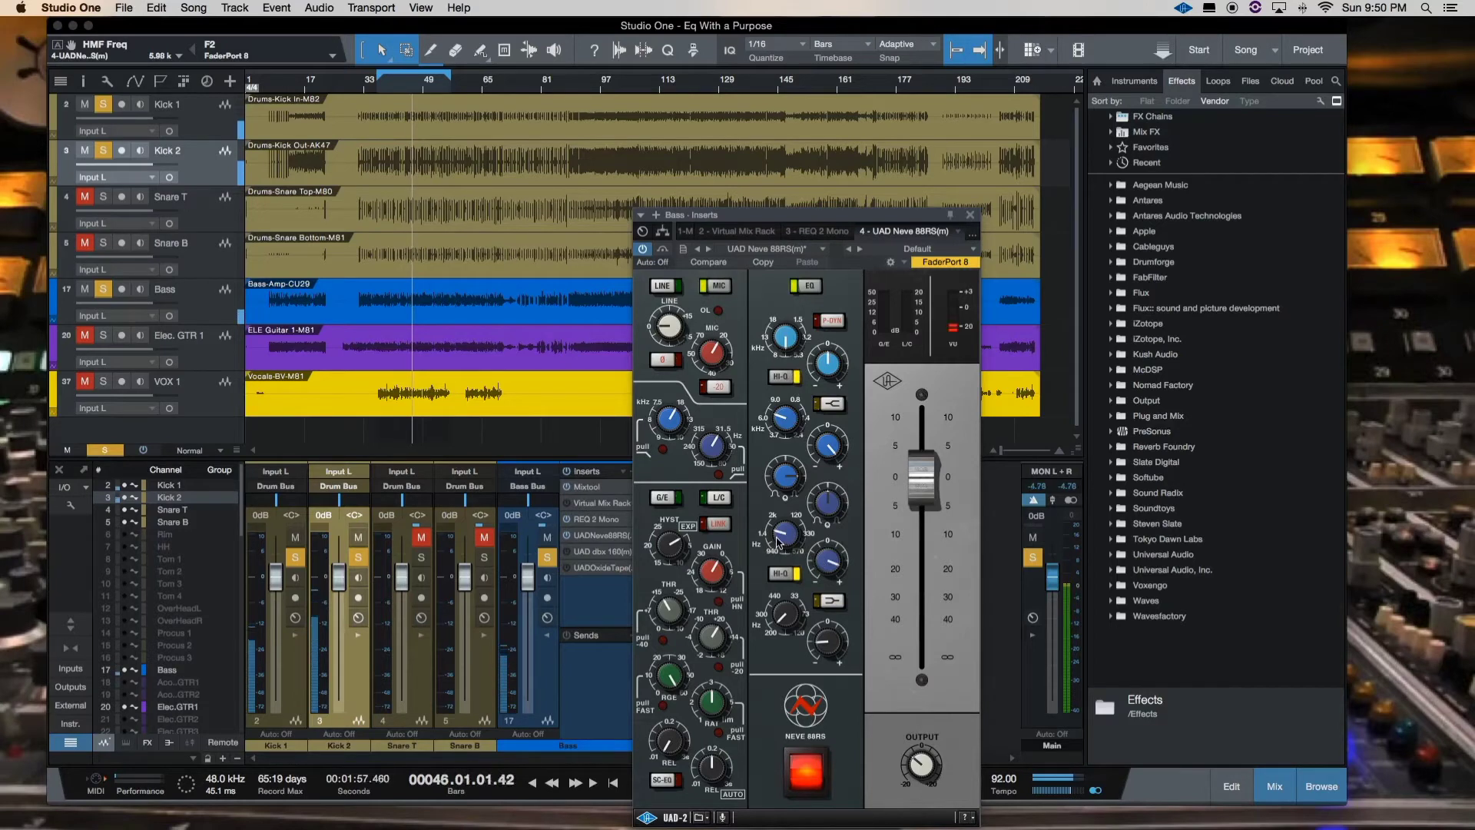
{"action": "left_click_drag", "start_coordinate": [803, 611], "coordinate": [784, 545]}
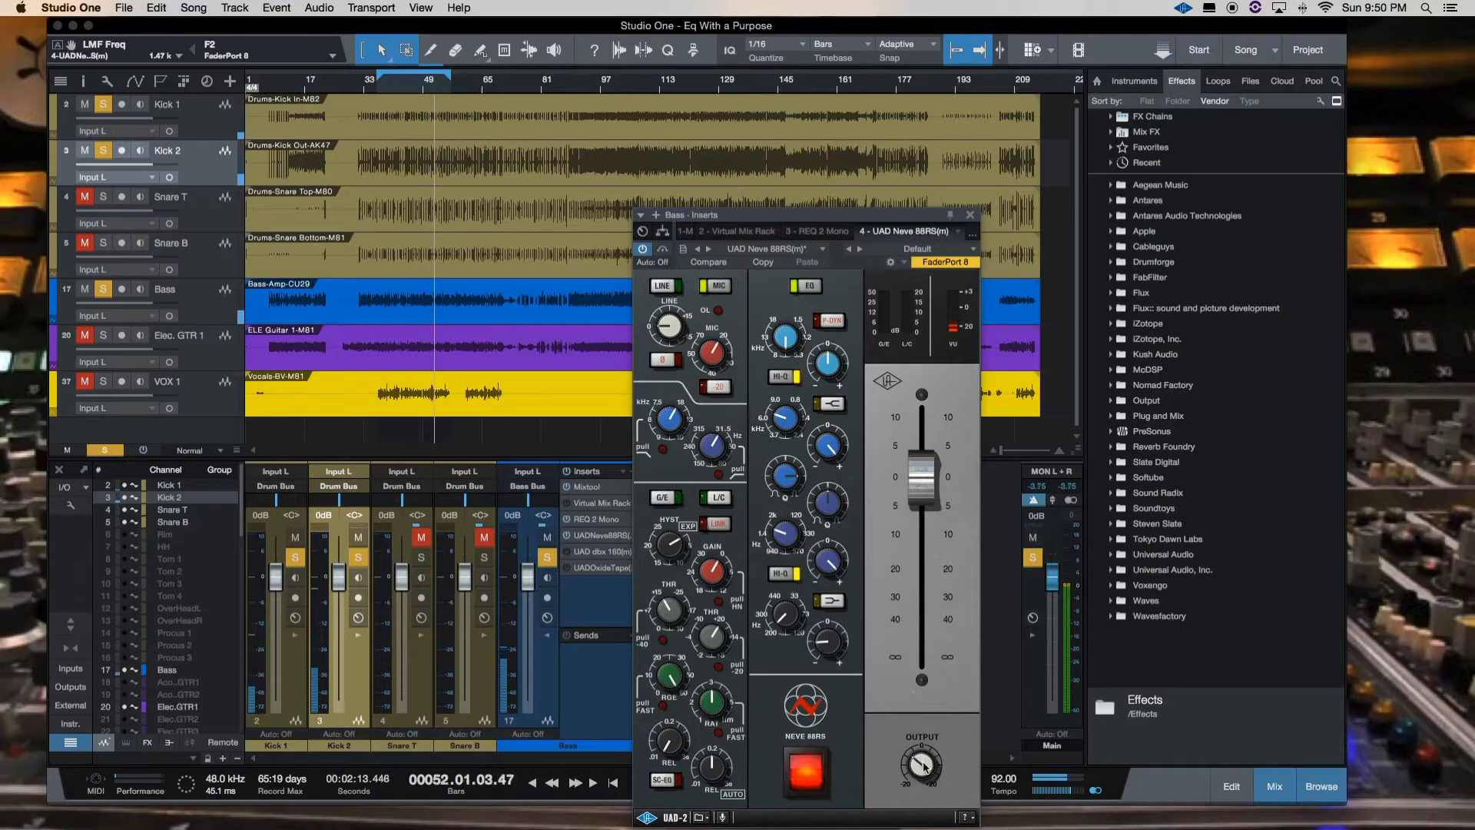
Rebalance the Neve 88RS with the low band gain at -2.5 dB and the output at -8.4 dB.
{"action": "left_click_drag", "start_coordinate": [918, 766], "coordinate": [917, 778]}
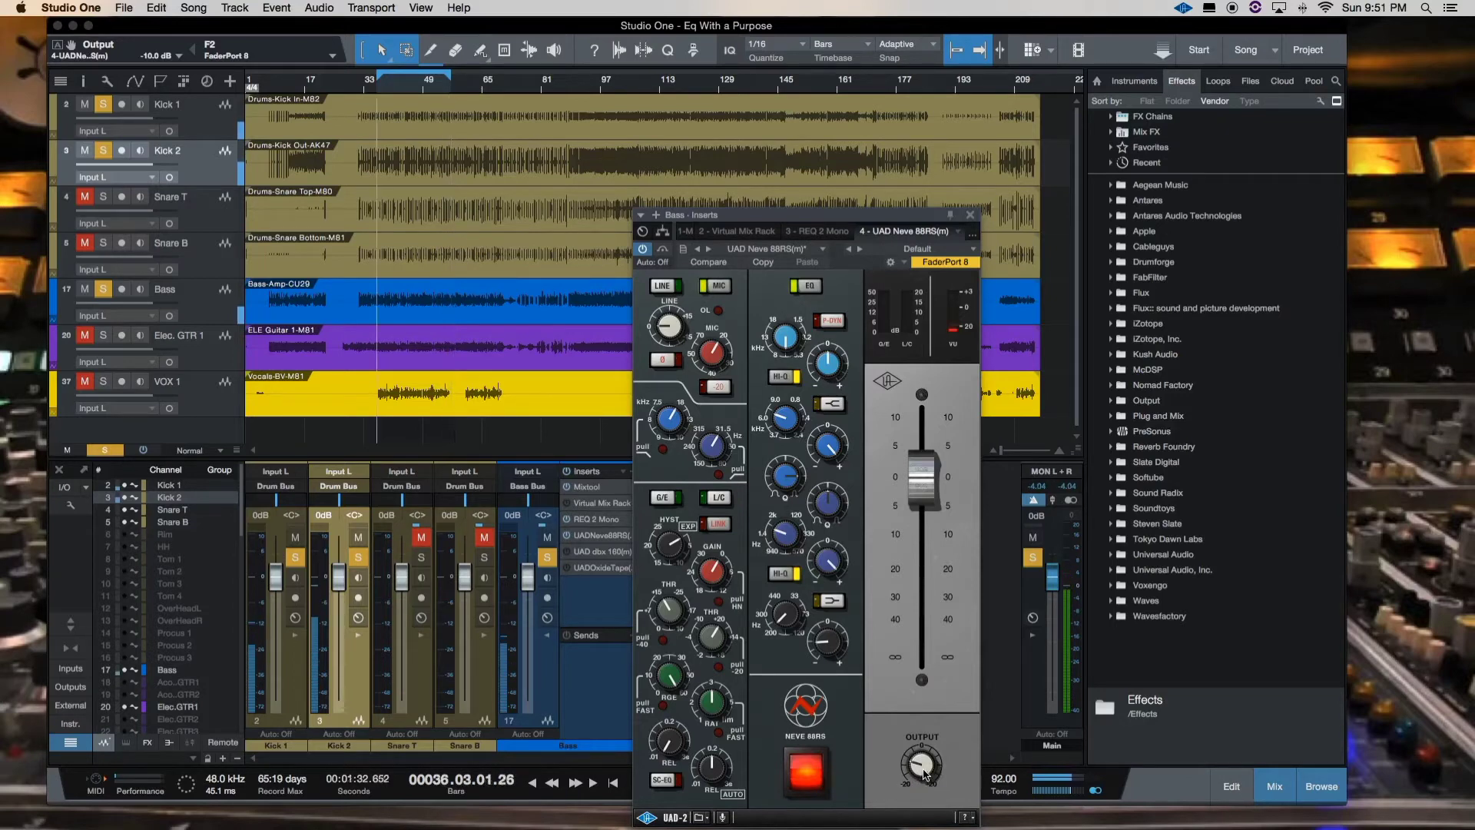
{"action": "left_click_drag", "start_coordinate": [829, 653], "coordinate": [827, 630]}
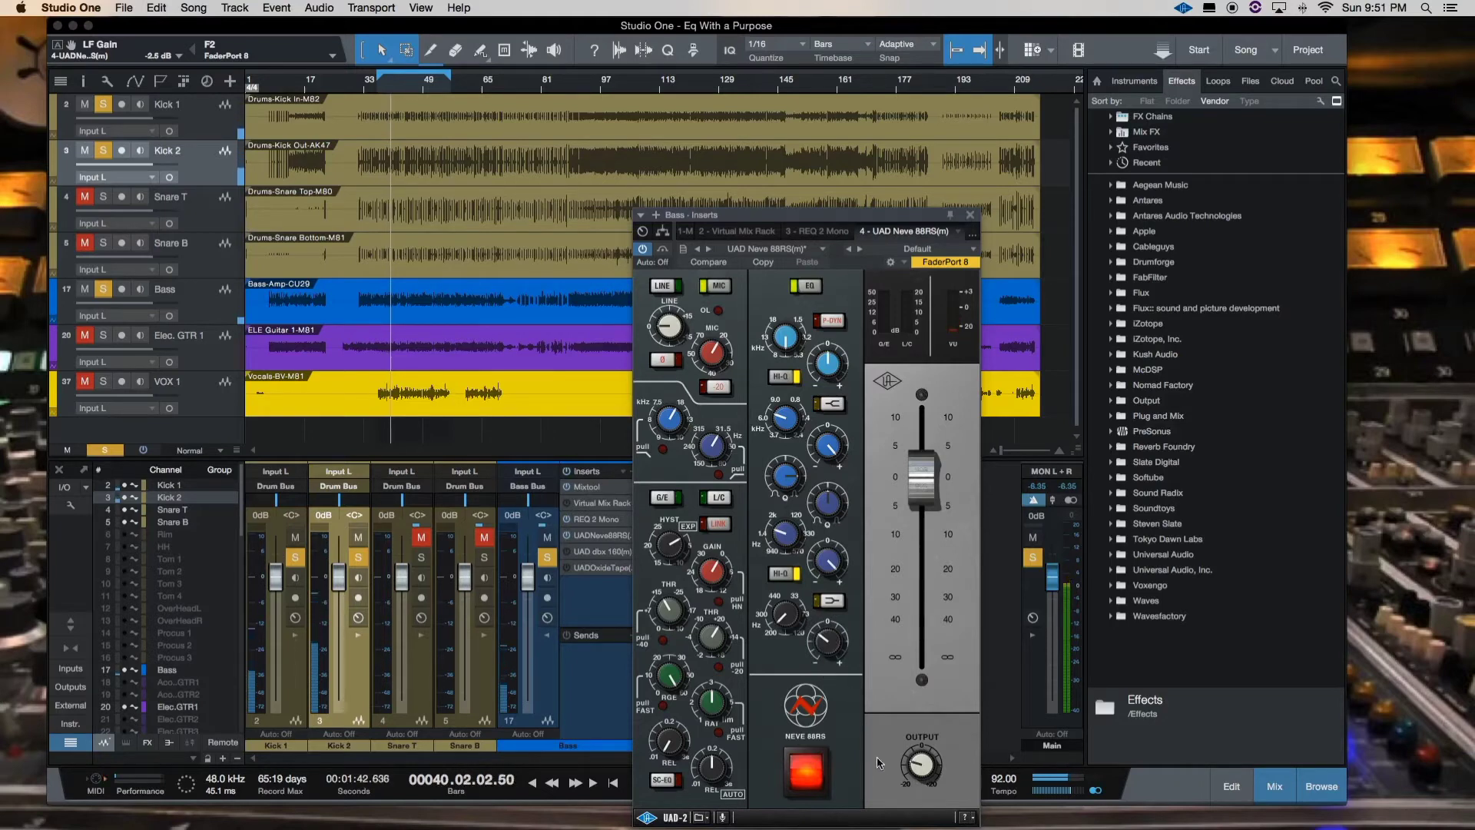
{"action": "left_click_drag", "start_coordinate": [920, 766], "coordinate": [918, 768]}
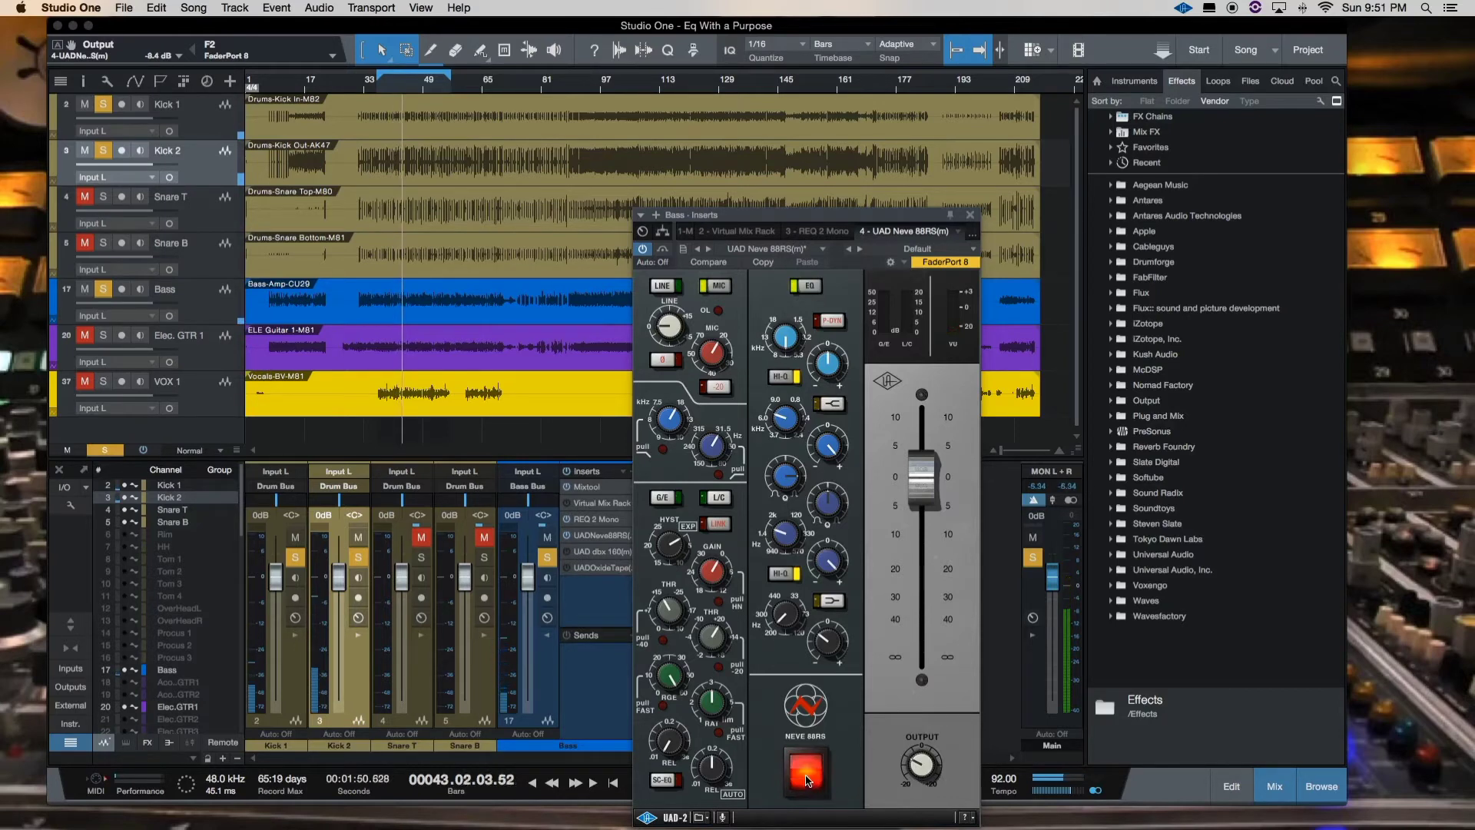
Move the Neve 88RS window aside, stop playback and place the playback position at bar 37.
{"action": "left_click_drag", "start_coordinate": [754, 218], "coordinate": [818, 198]}
{"action": "left_click", "coordinate": [642, 782]}
{"action": "left_click", "coordinate": [641, 782]}
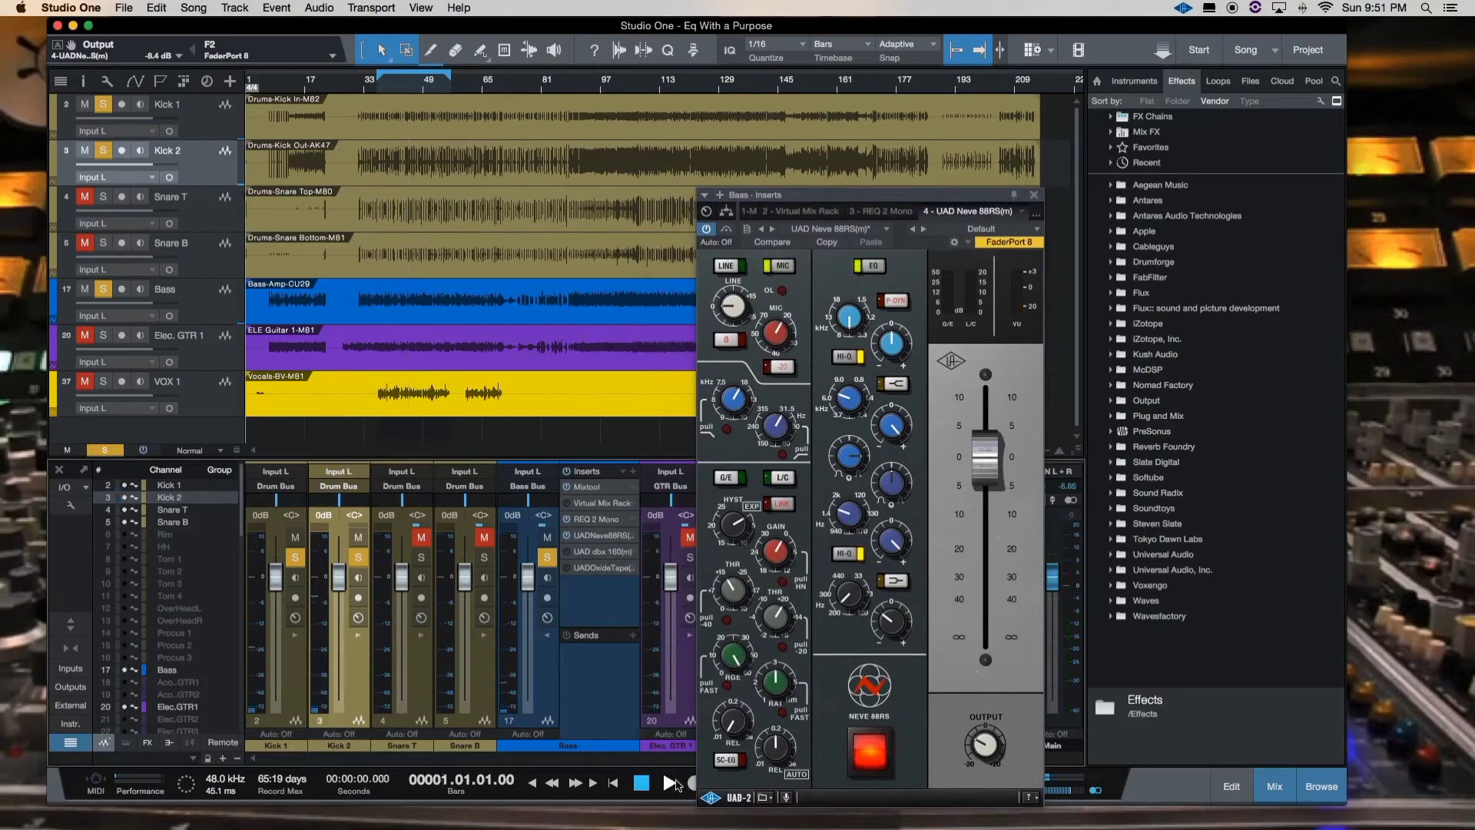
{"action": "left_click", "coordinate": [379, 91]}
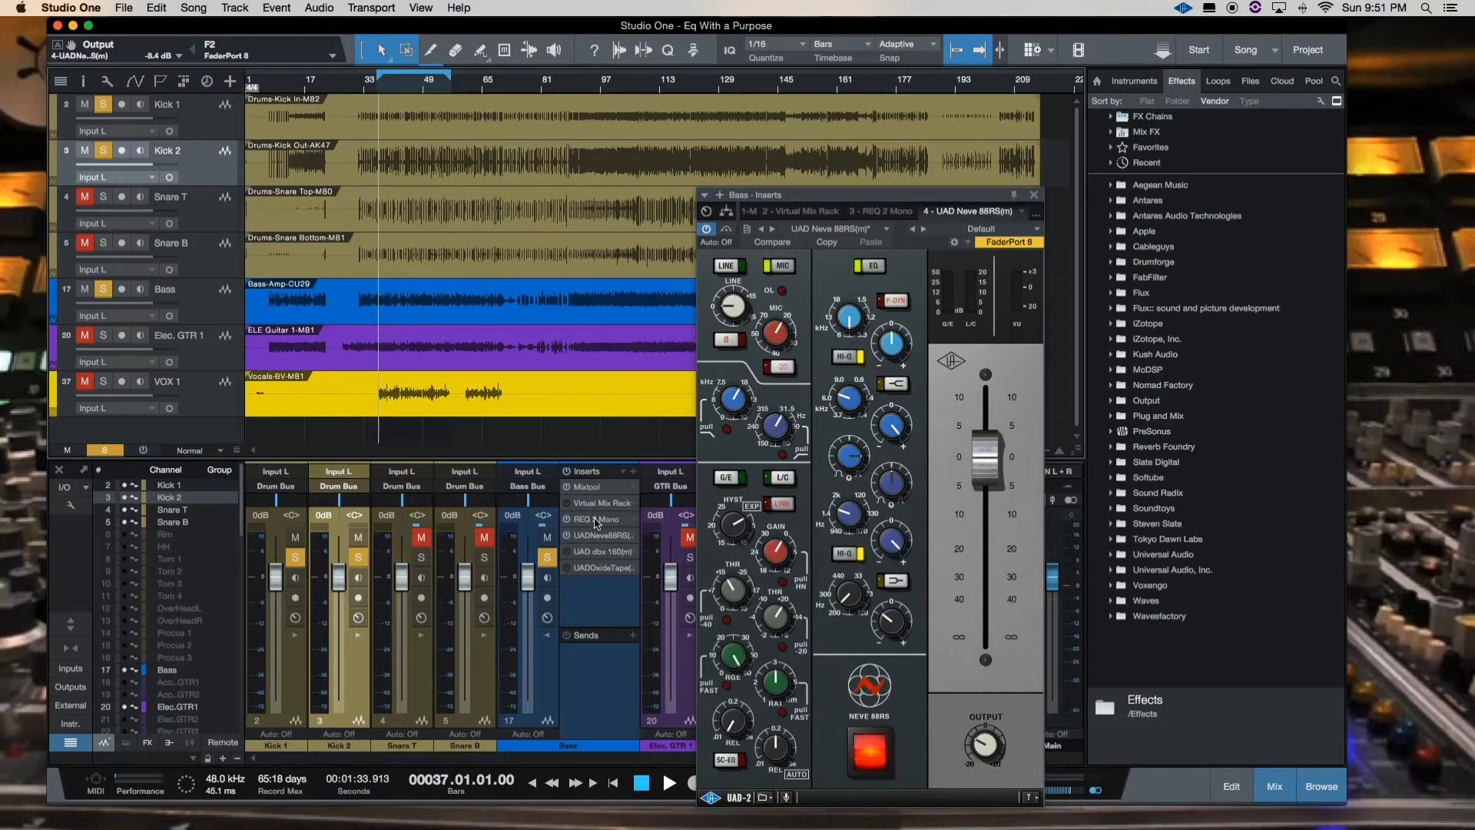
Pin the Neve 88RS window open, open the Bass REQ 2 Mono with it and position its window during playback.
{"action": "left_click", "coordinate": [1014, 195]}
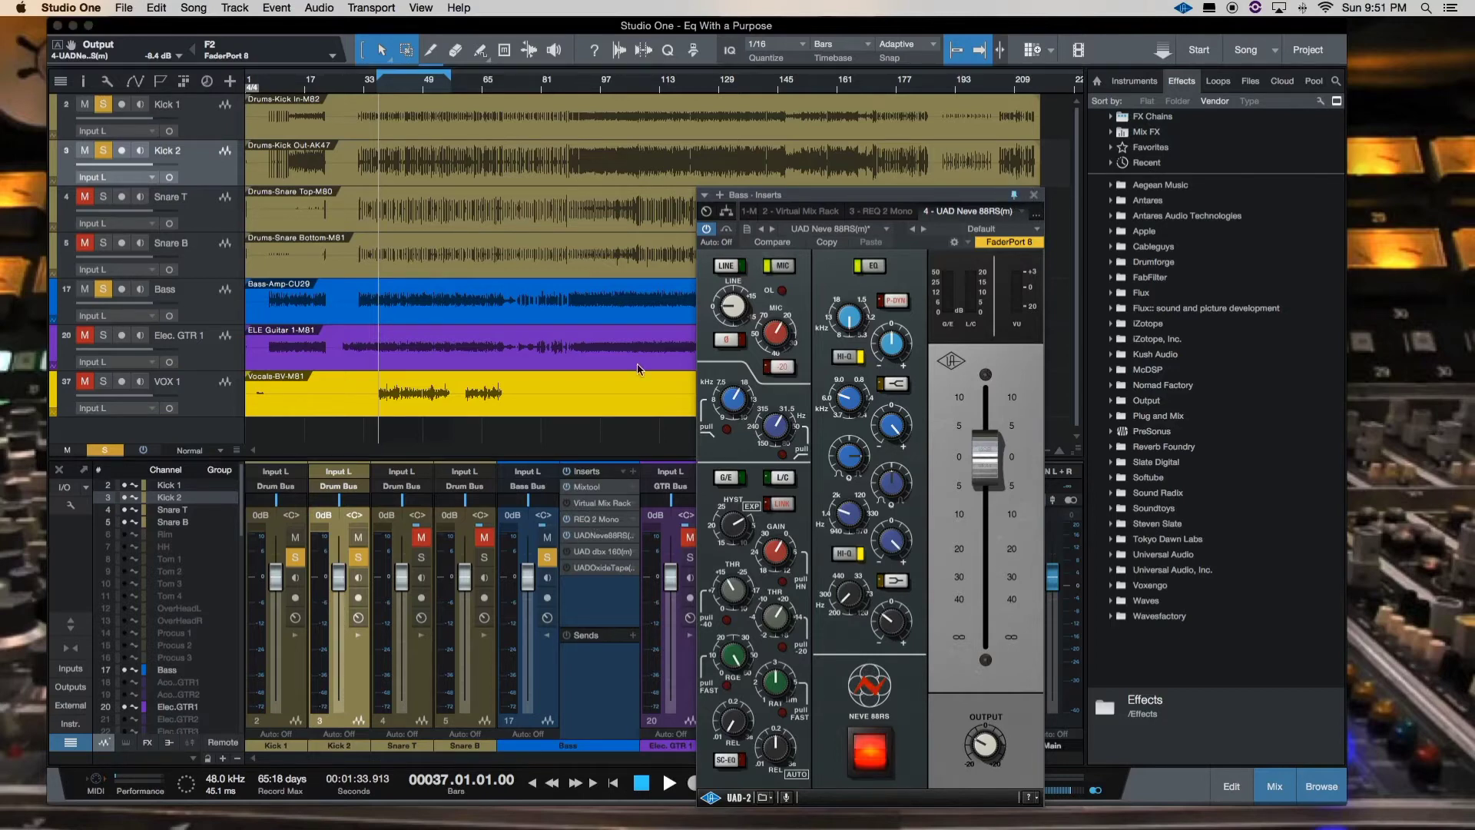
{"action": "left_click", "coordinate": [603, 519]}
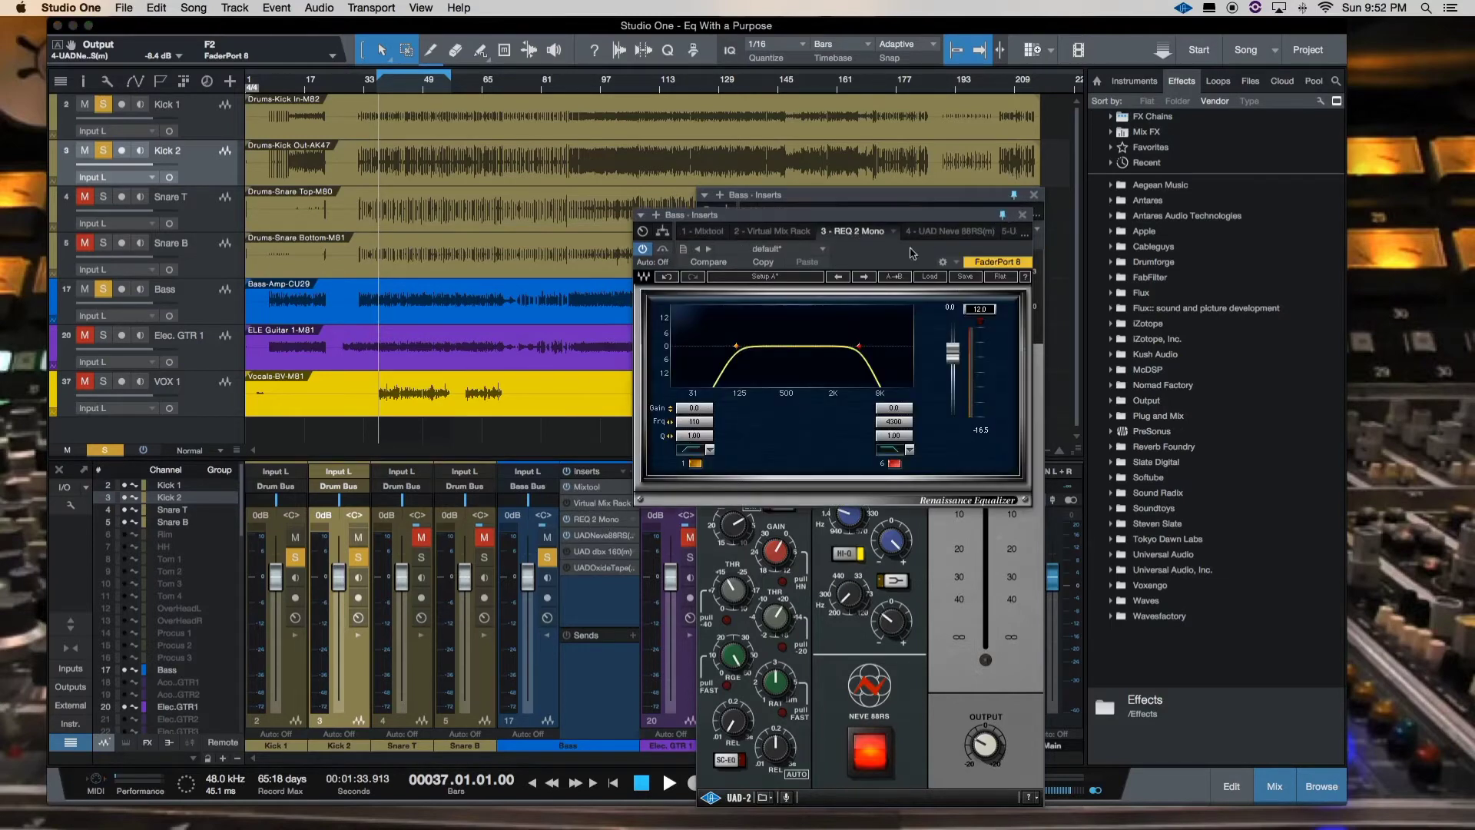
{"action": "left_click", "coordinate": [667, 785]}
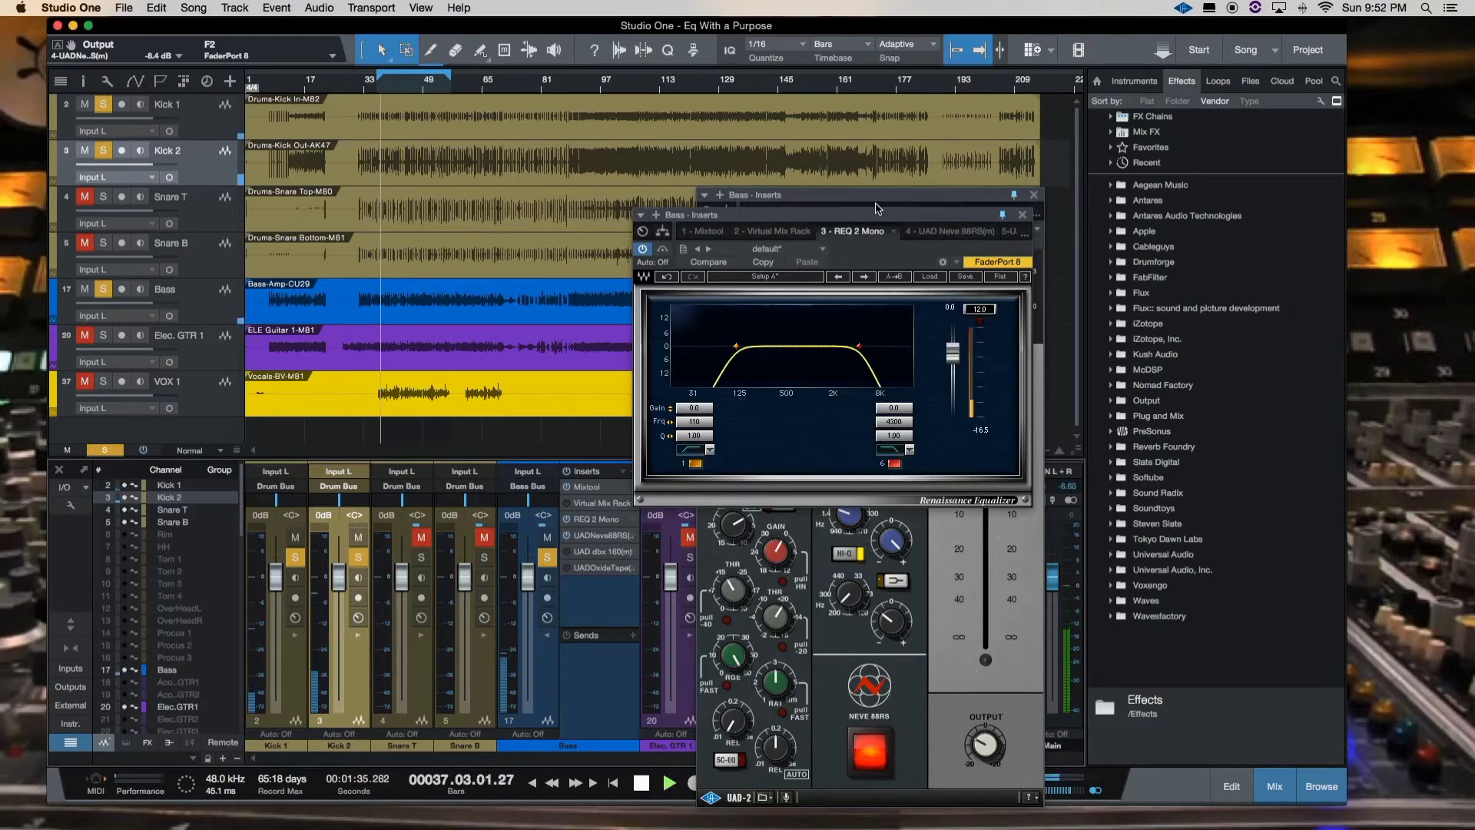
{"action": "left_click_drag", "start_coordinate": [873, 211], "coordinate": [925, 248]}
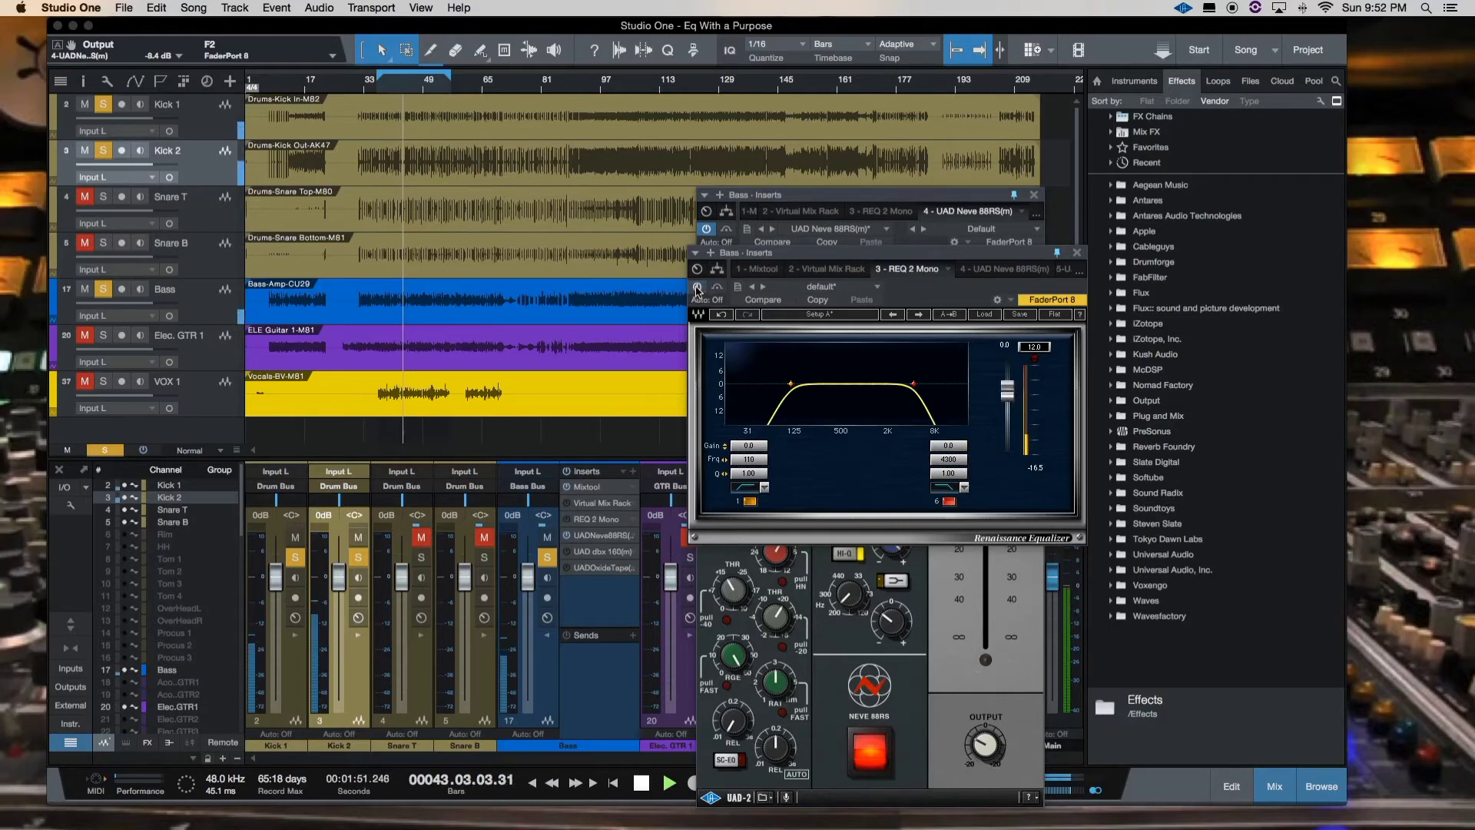
Compare the bass sound with the REQ 2 Mono and Neve 88RS bypassed and active, and stop playback.
{"action": "left_click", "coordinate": [716, 235]}
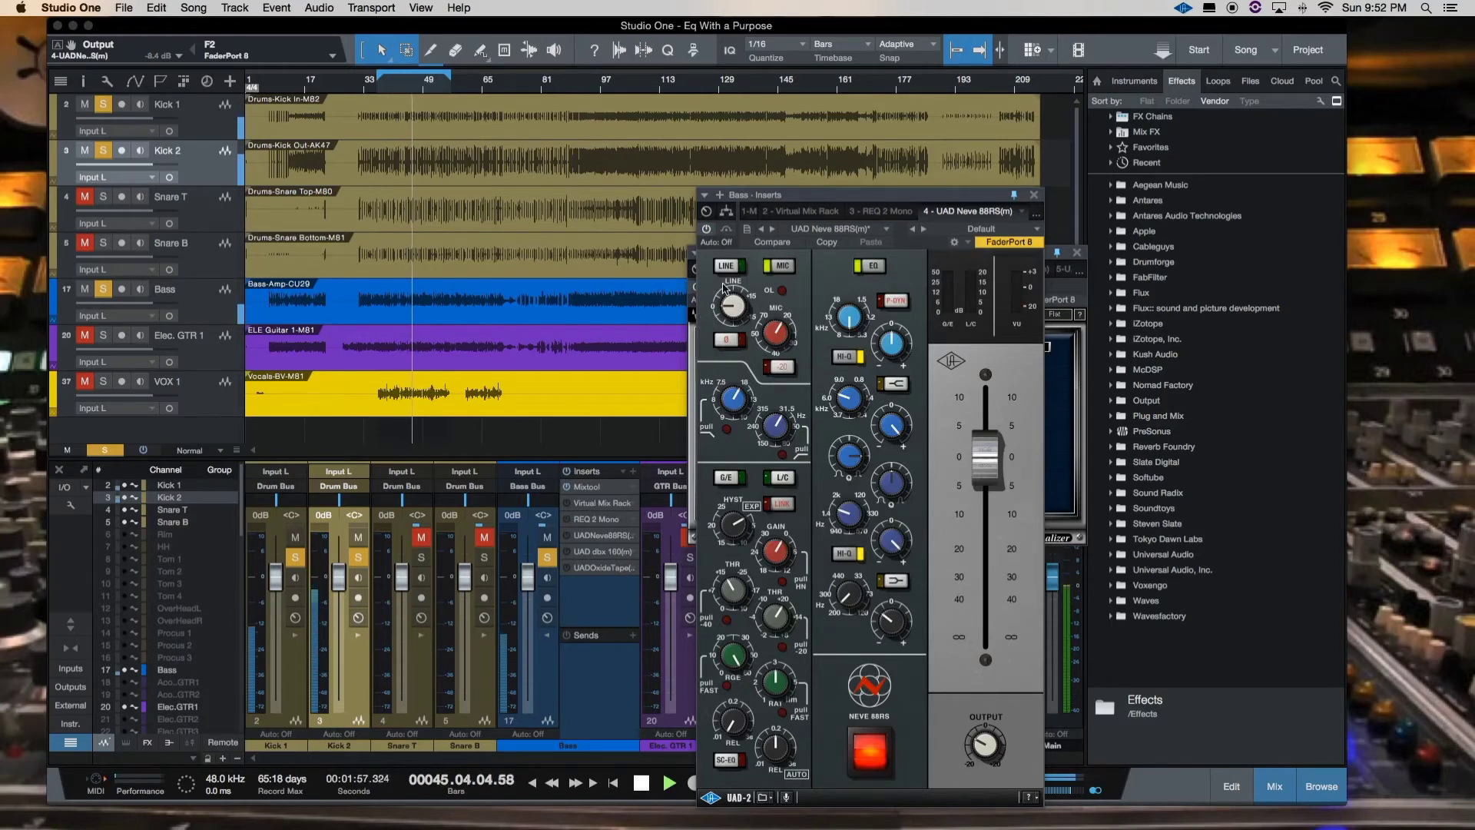
{"action": "left_click", "coordinate": [707, 230]}
{"action": "left_click", "coordinate": [693, 347]}
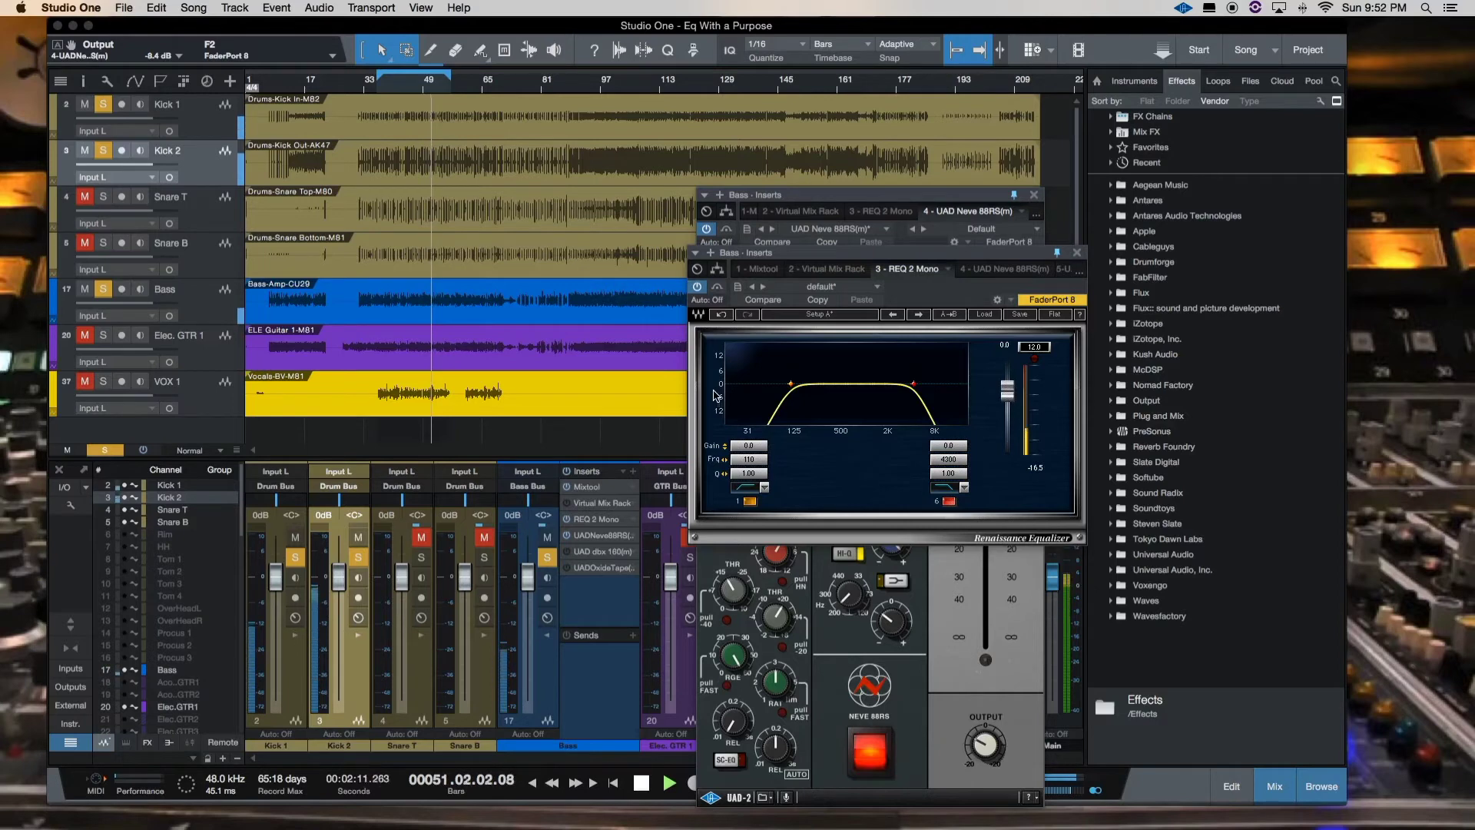
{"action": "left_click", "coordinate": [715, 238]}
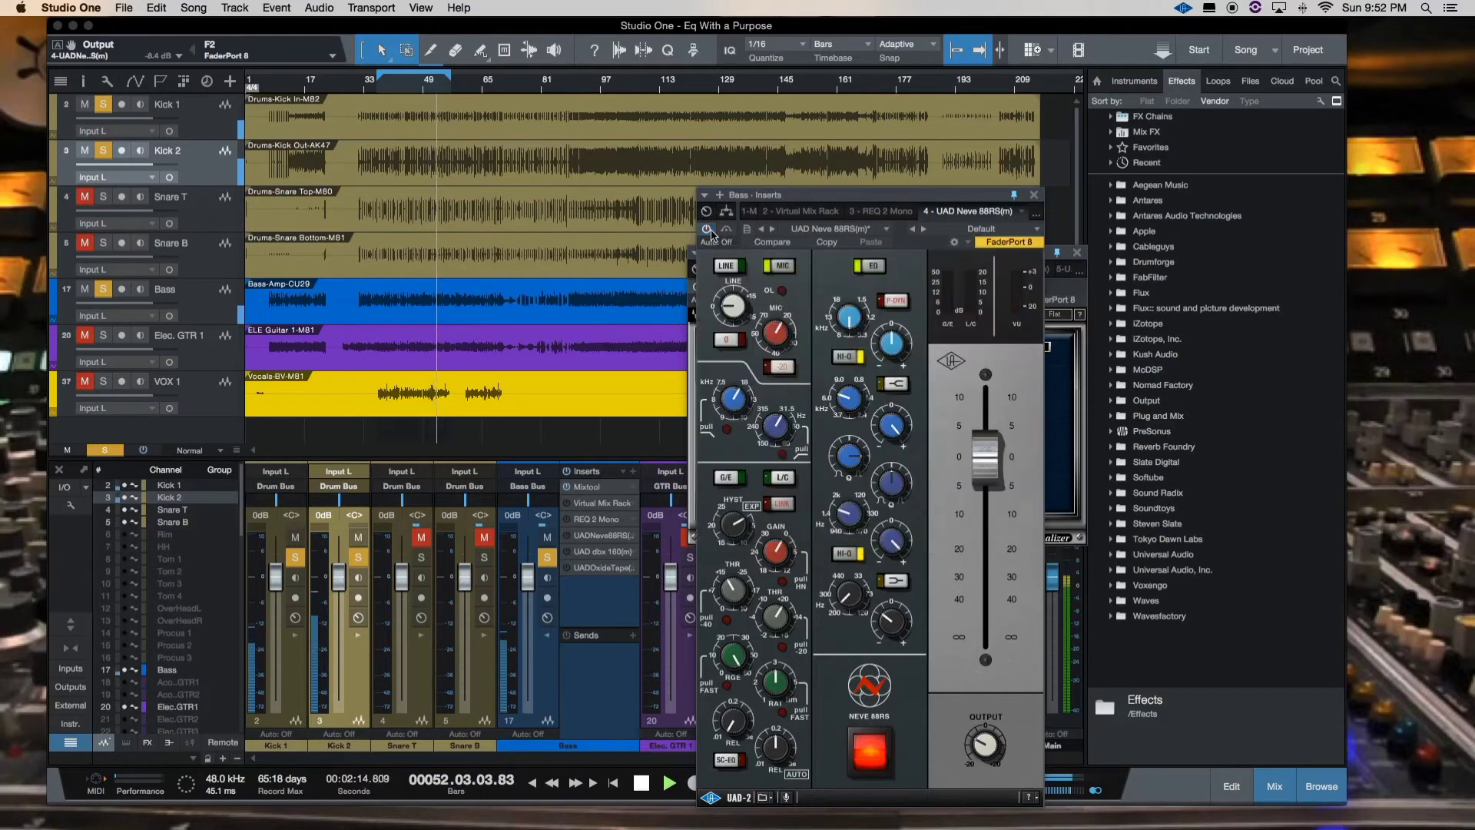
{"action": "left_click", "coordinate": [643, 782]}
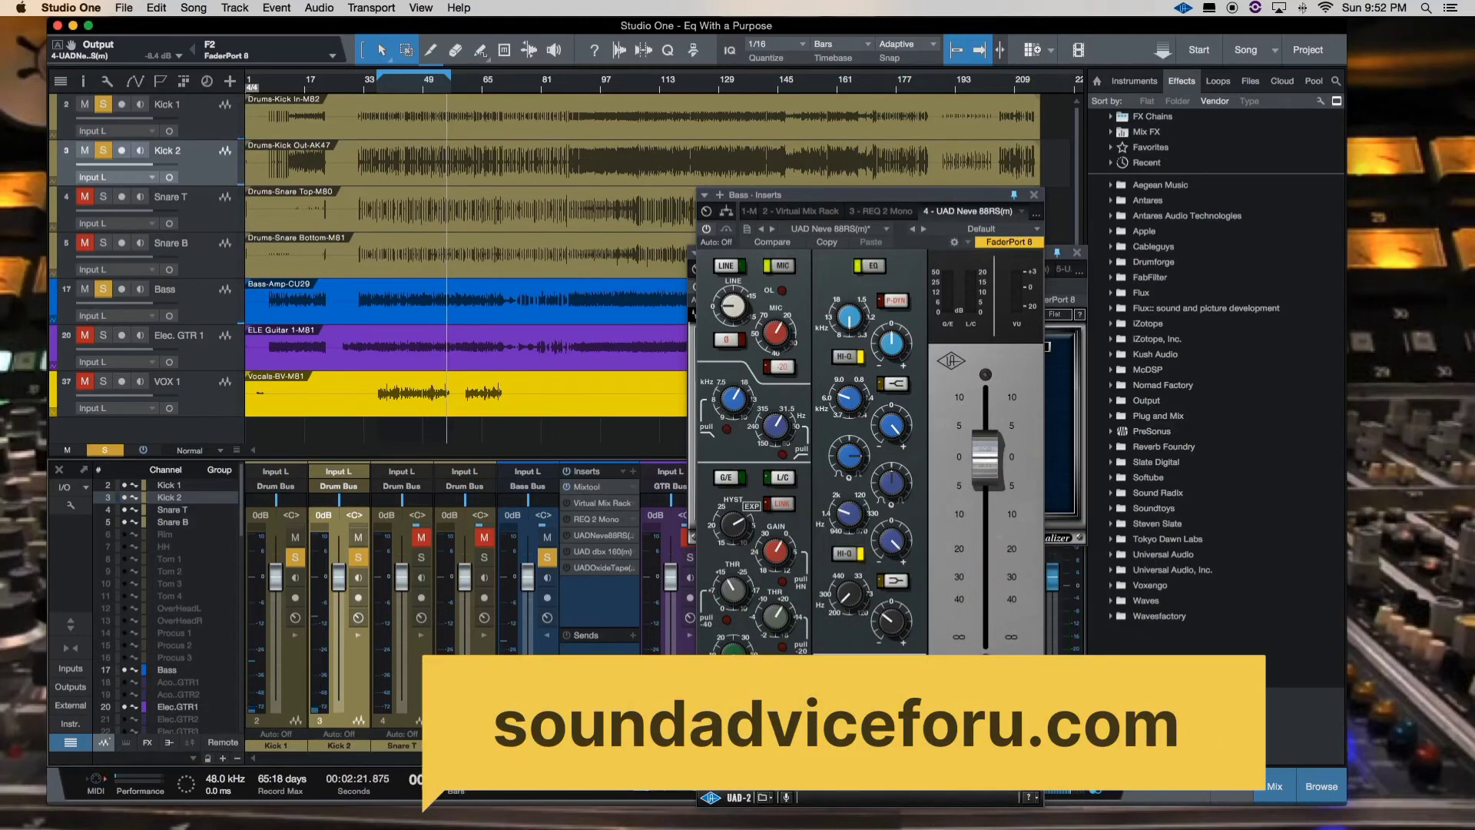